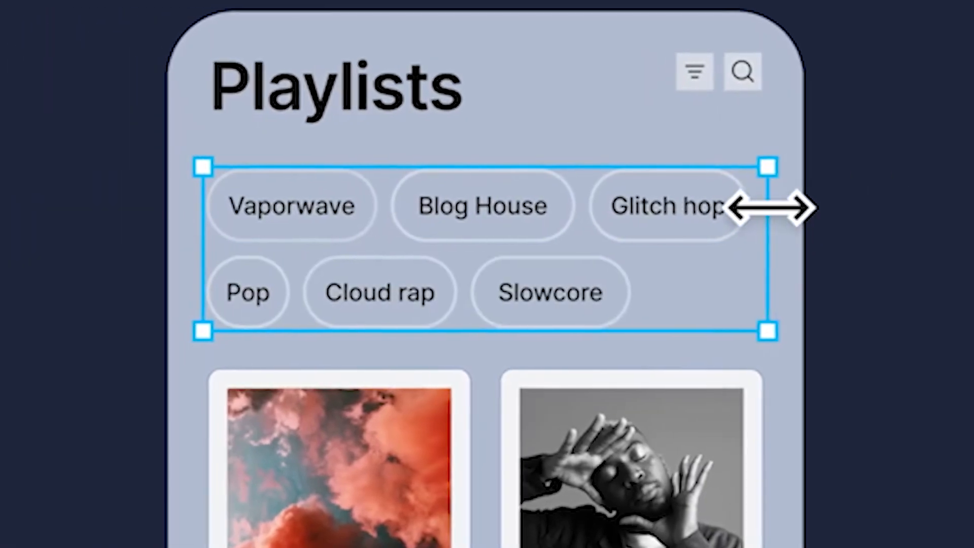
{"action": "left_click", "coordinate": [66, 310]}
{"action": "type", "text": "80"}
{"action": "key", "text": "Return"}
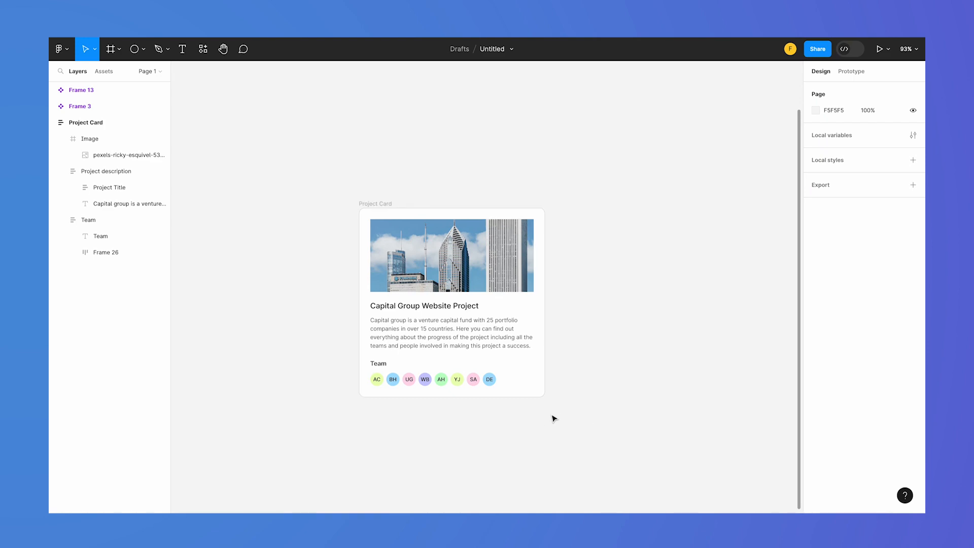
Examine how the Project Card is built by selecting its image, project description and team parts
{"action": "scroll", "coordinate": [553, 406], "scroll_direction": "down", "scroll_amount": 1}
{"action": "scroll", "coordinate": [552, 406], "scroll_direction": "left", "scroll_amount": 1}
{"action": "left_click", "coordinate": [419, 198]}
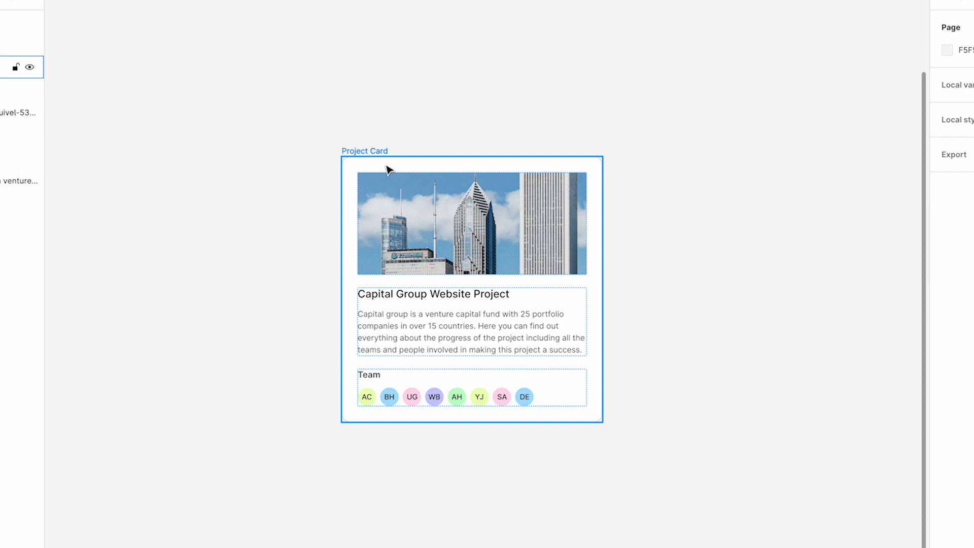
{"action": "left_click", "coordinate": [426, 191]}
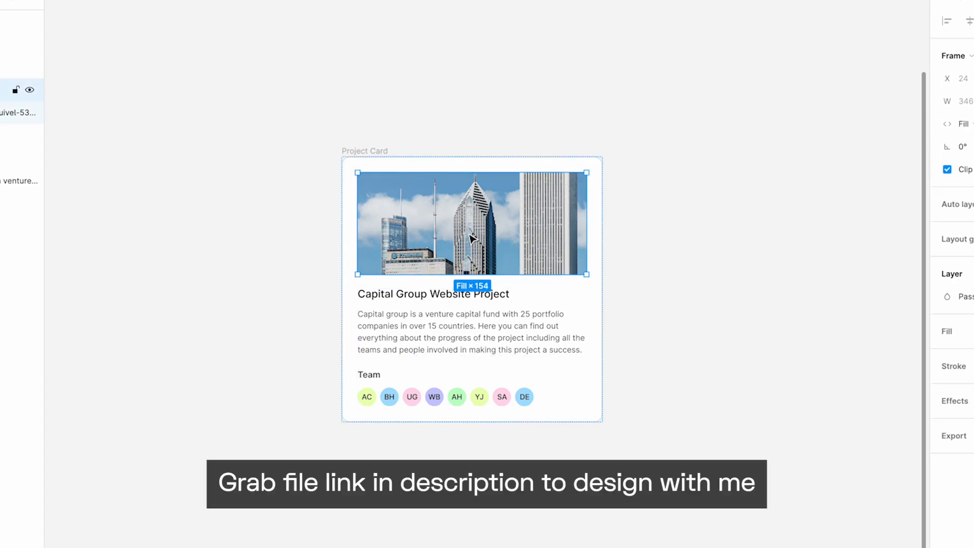
{"action": "left_click", "coordinate": [472, 238]}
{"action": "left_click", "coordinate": [485, 339]}
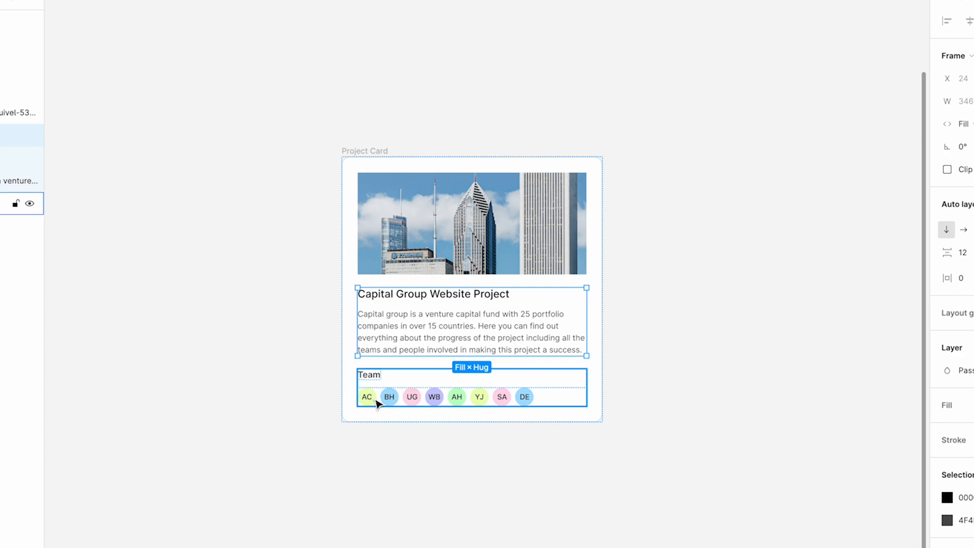
{"action": "left_click", "coordinate": [504, 465]}
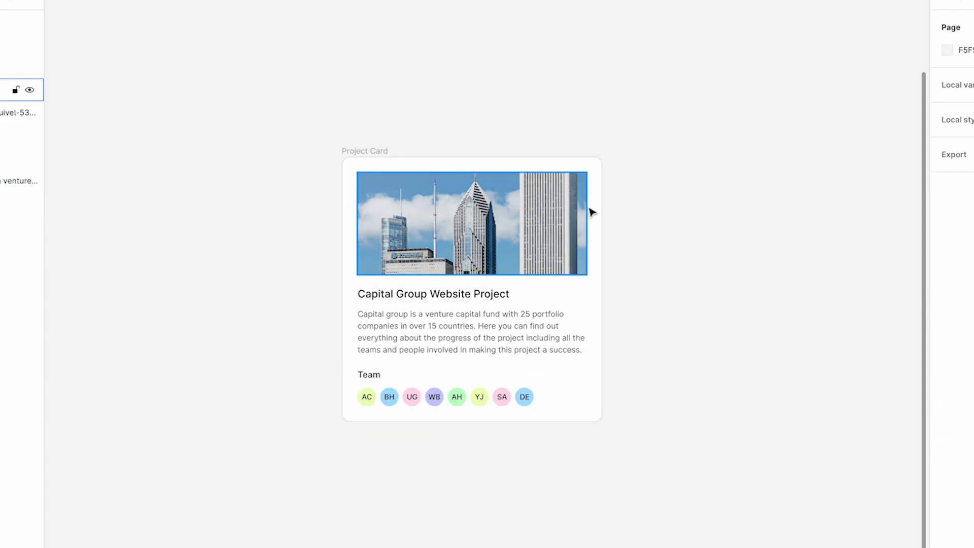
Test the Project Card's responsiveness by resizing its width to about 358, narrowing it to about 201 and widening it to about 386
{"action": "left_click", "coordinate": [378, 150]}
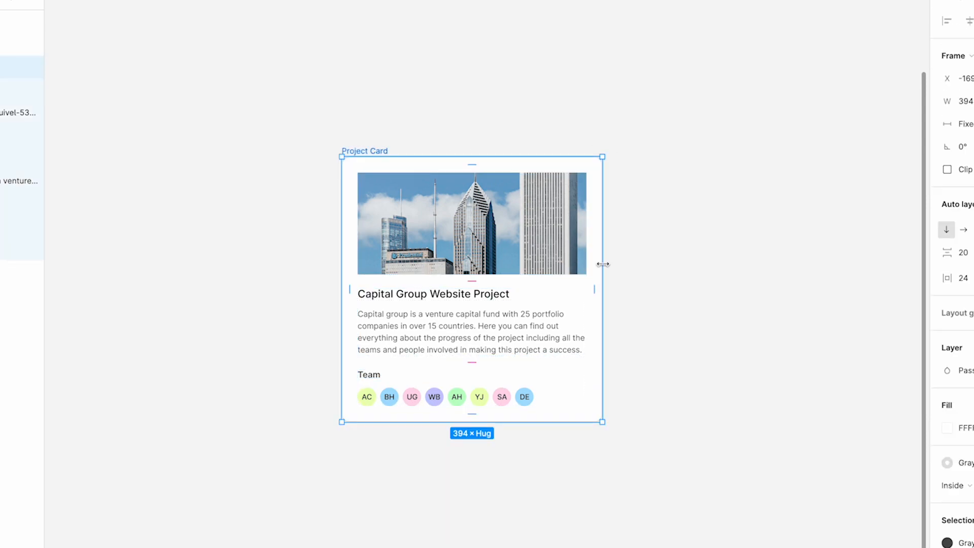
{"action": "left_click_drag", "start_coordinate": [603, 265], "coordinate": [578, 250]}
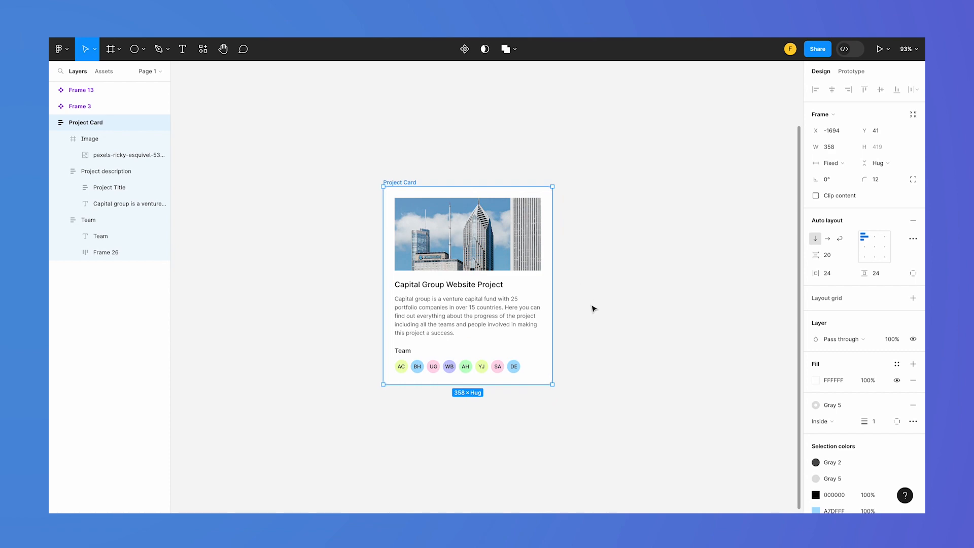
{"action": "left_click", "coordinate": [594, 308]}
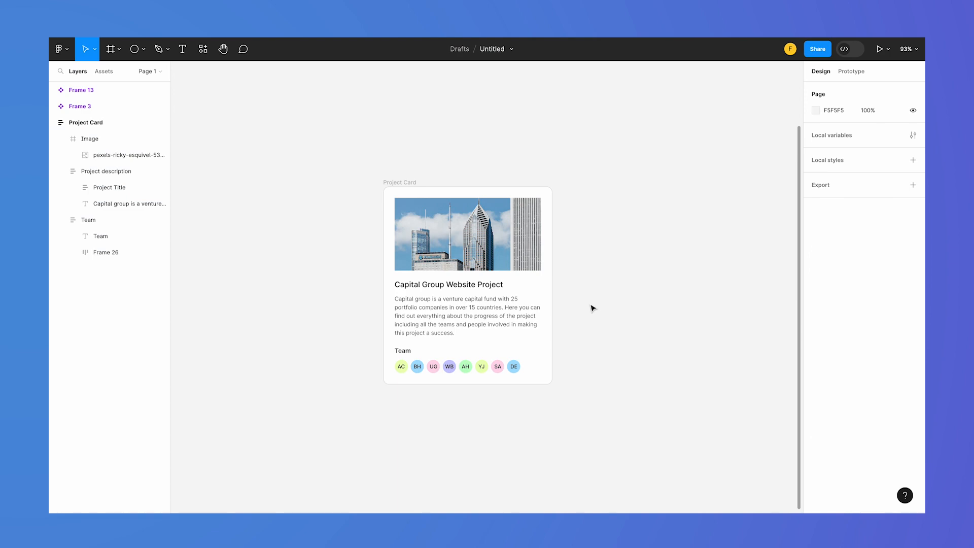
{"action": "left_click", "coordinate": [406, 187]}
{"action": "left_click_drag", "start_coordinate": [552, 255], "coordinate": [478, 252]}
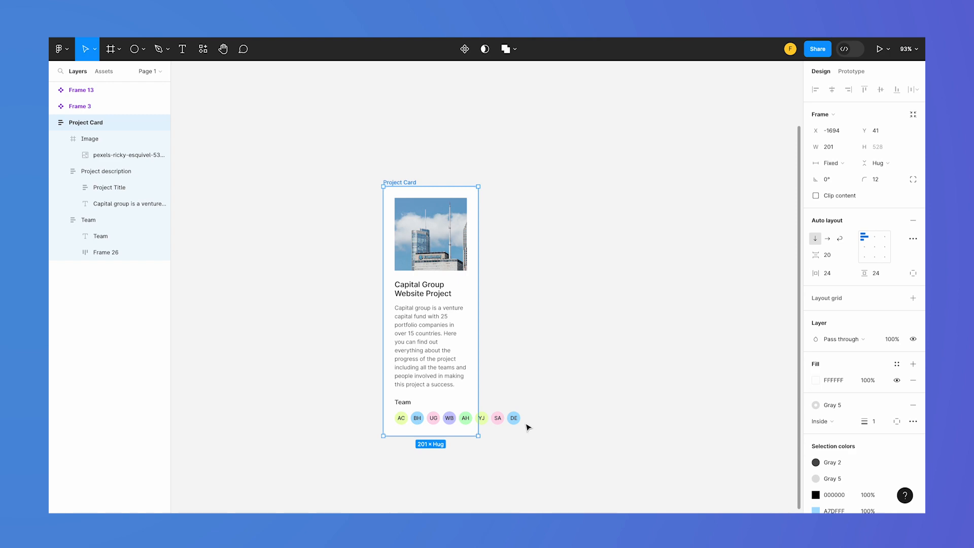
{"action": "left_click_drag", "start_coordinate": [479, 273], "coordinate": [566, 270]}
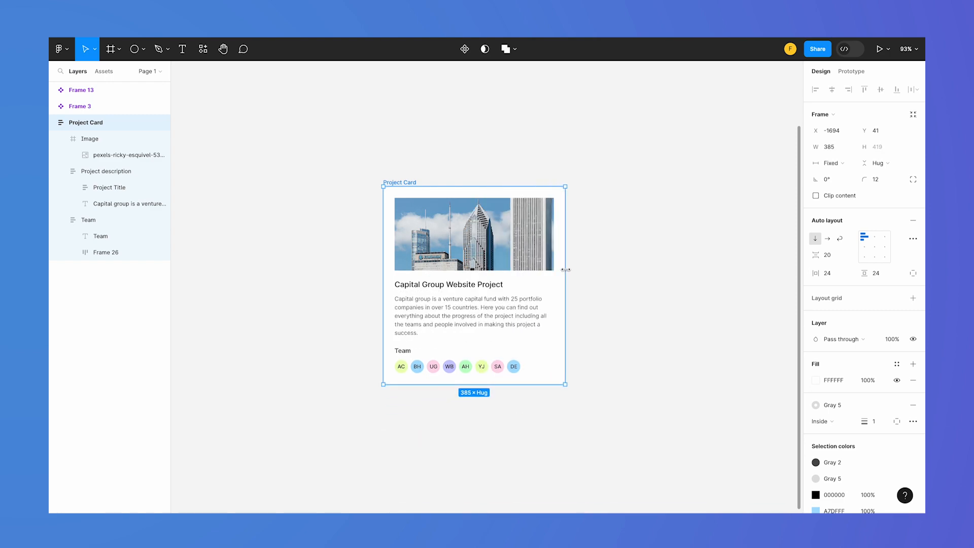
Set the auto layout direction of the team avatar row in the Project Card to Wrap
{"action": "left_click", "coordinate": [485, 369]}
{"action": "left_click", "coordinate": [484, 369]}
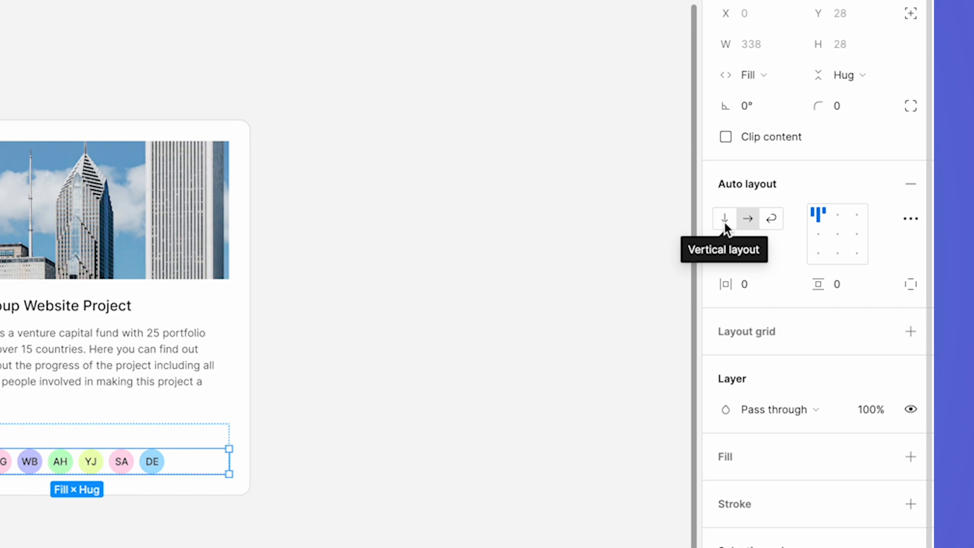
{"action": "left_click", "coordinate": [724, 223]}
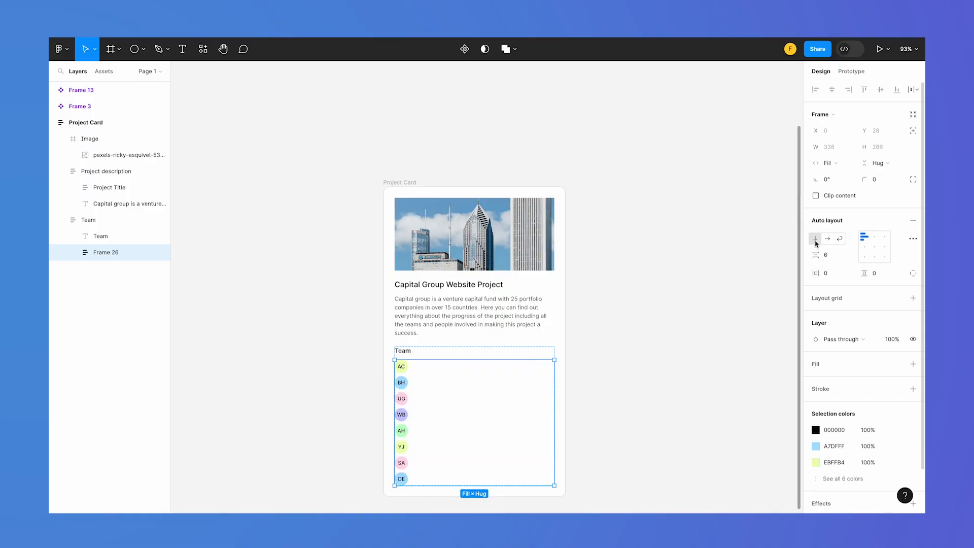
{"action": "left_click", "coordinate": [829, 240]}
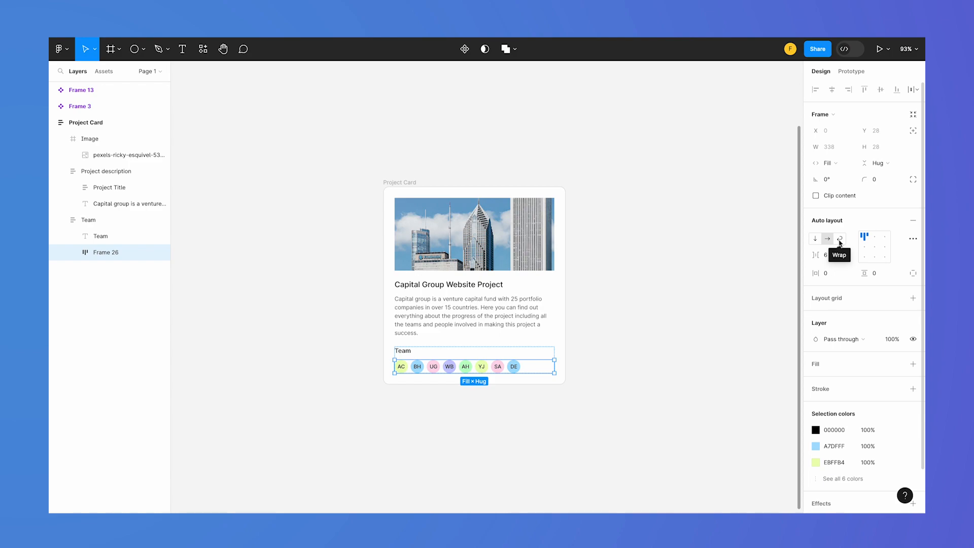
{"action": "left_click", "coordinate": [840, 239]}
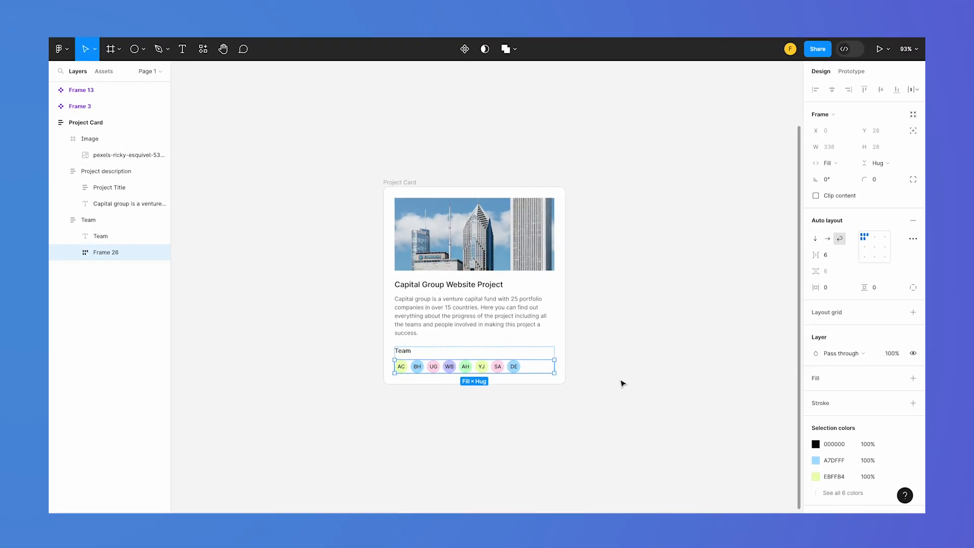
{"action": "left_click", "coordinate": [611, 310]}
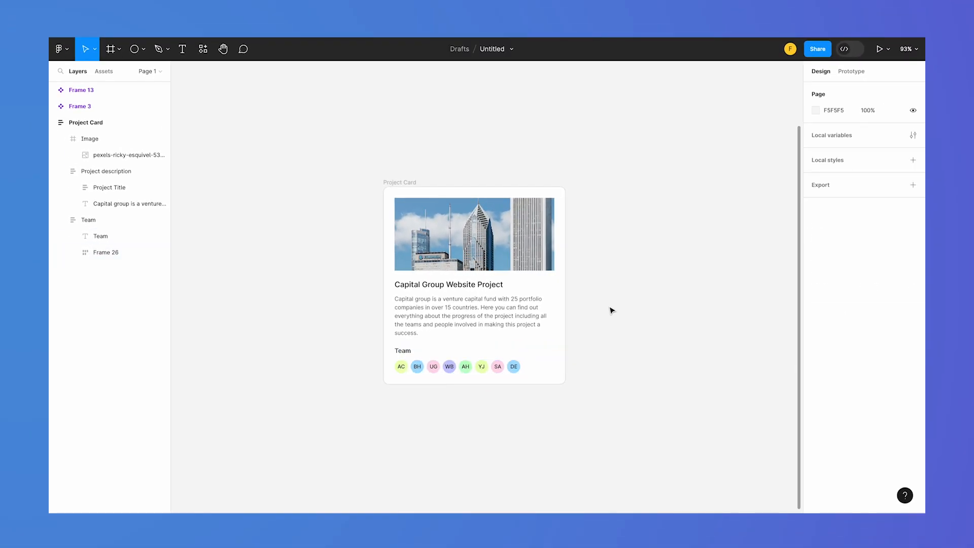
Test the avatar wrapping by narrowing the Project Card to about 235 wide and widening it to about 362
{"action": "left_click", "coordinate": [550, 279]}
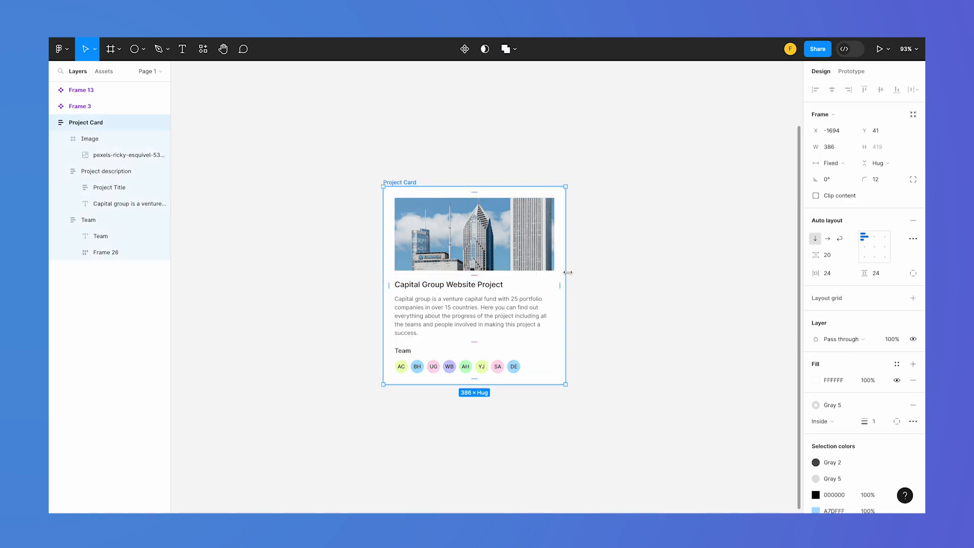
{"action": "left_click_drag", "start_coordinate": [567, 272], "coordinate": [496, 274]}
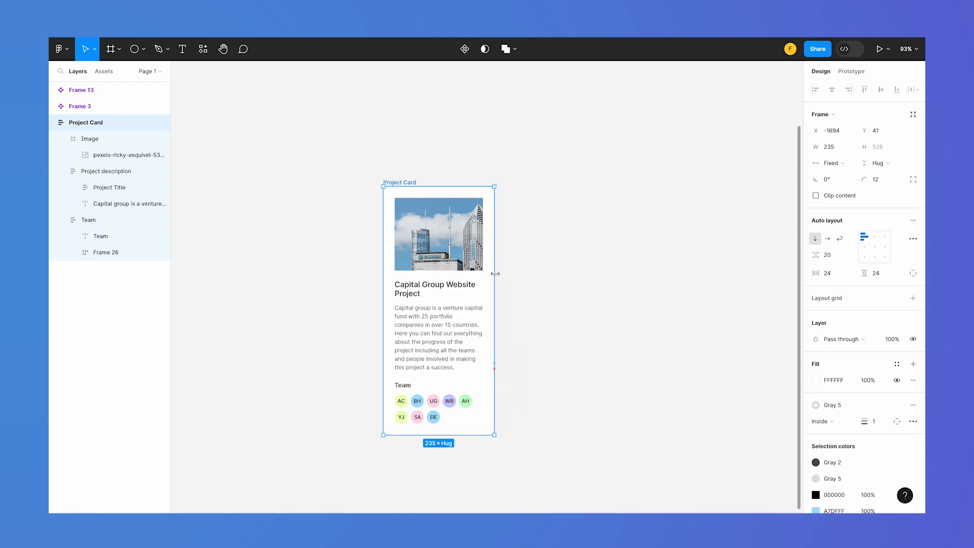
{"action": "left_click_drag", "start_coordinate": [495, 273], "coordinate": [552, 261]}
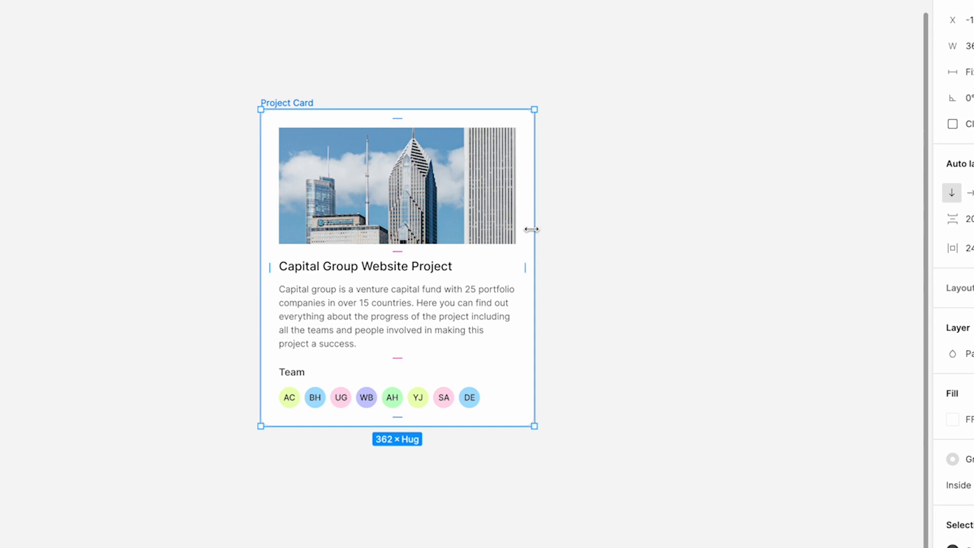
{"action": "left_click", "coordinate": [637, 296]}
Stretch the Project Card to about 707 wide to check the description's line length, and shrink it to about 329
{"action": "left_click", "coordinate": [513, 241]}
{"action": "left_click", "coordinate": [534, 241]}
{"action": "left_click_drag", "start_coordinate": [539, 238], "coordinate": [796, 232]}
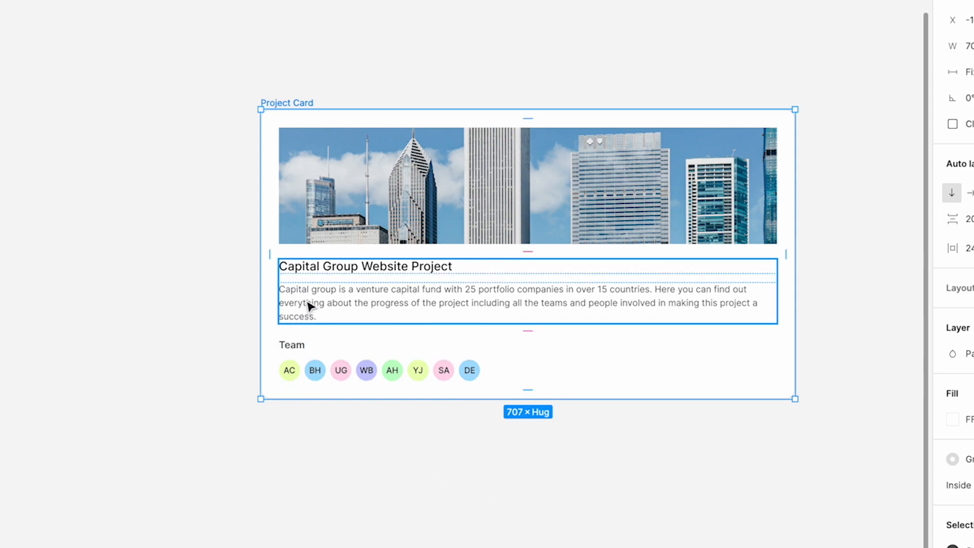
{"action": "left_click", "coordinate": [729, 443]}
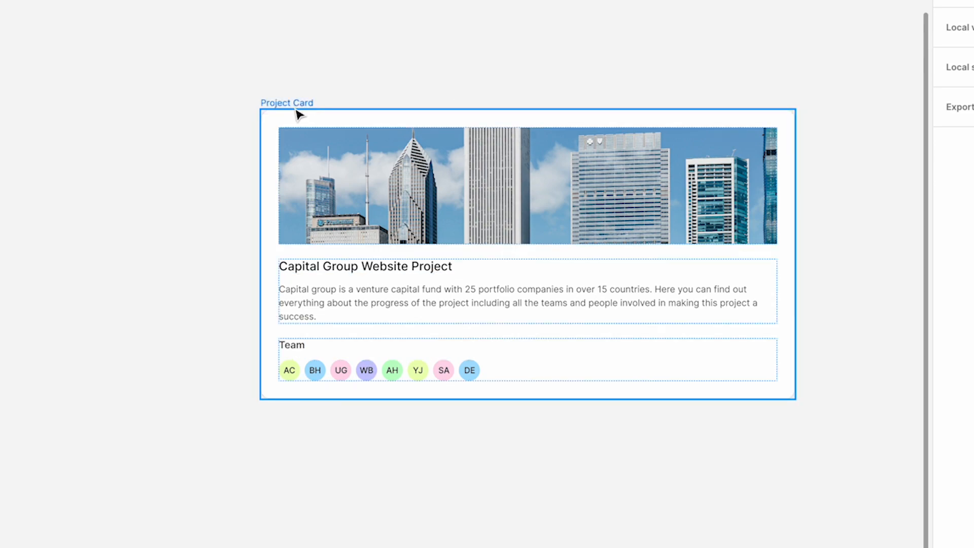
{"action": "left_click", "coordinate": [277, 107]}
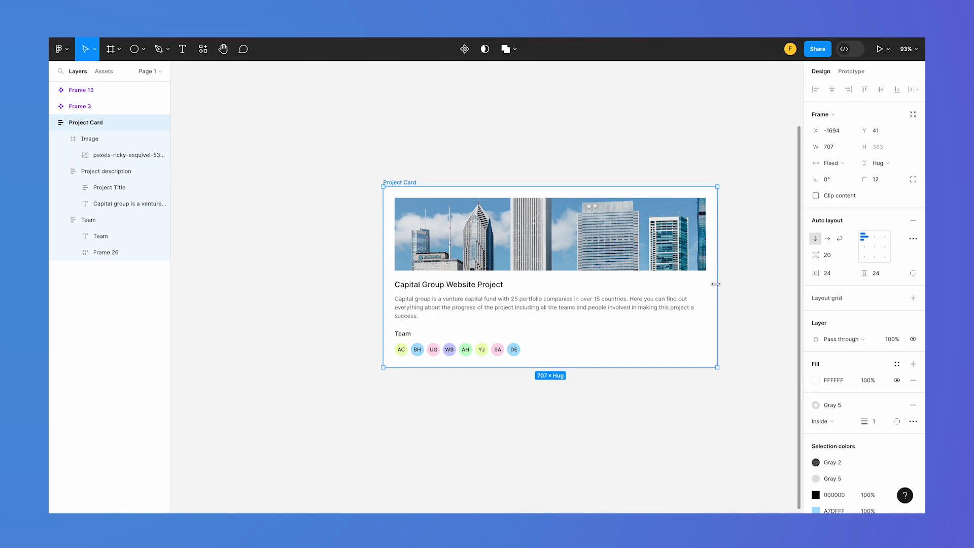
{"action": "left_click_drag", "start_coordinate": [715, 284], "coordinate": [538, 280]}
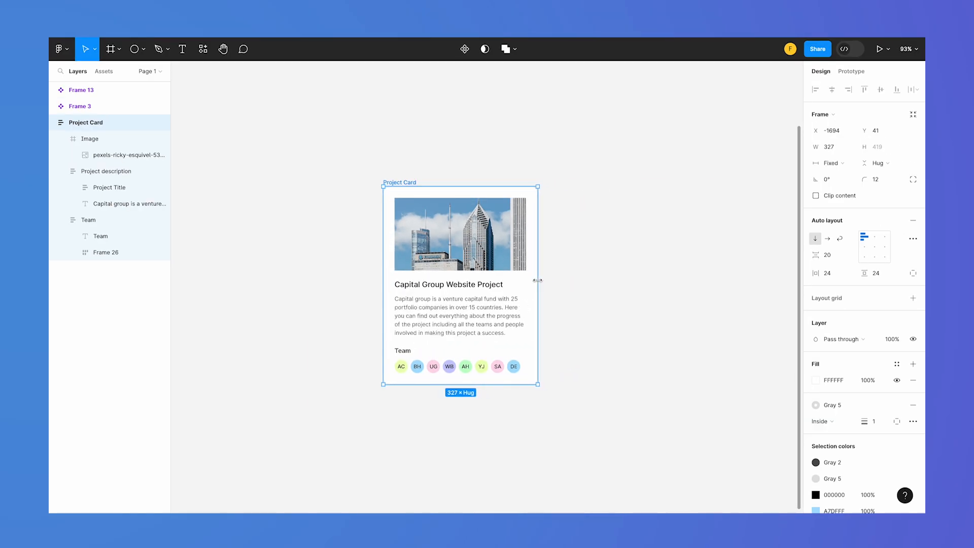
{"action": "left_click", "coordinate": [632, 469]}
Add a max width of 400 to the description text in the Project Card
{"action": "double_click", "coordinate": [469, 328]}
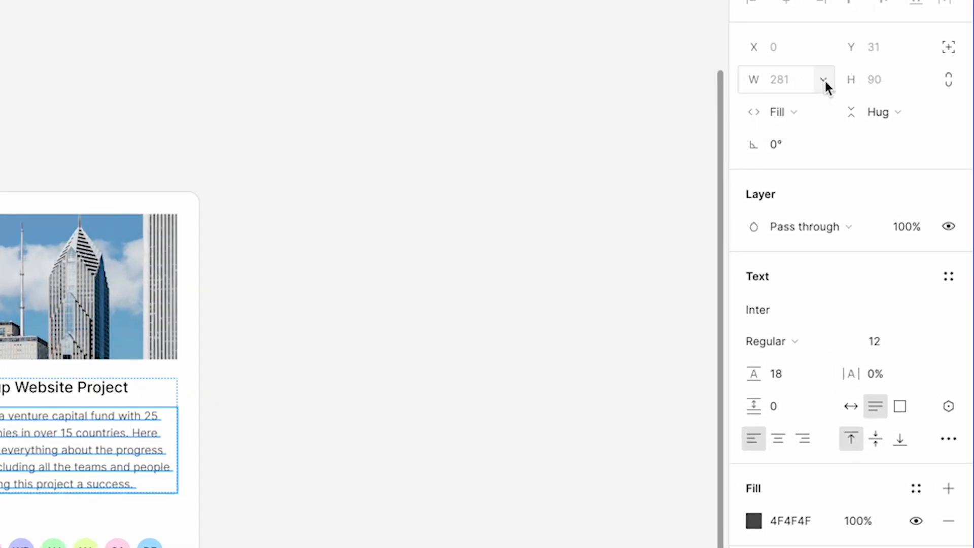
{"action": "left_click", "coordinate": [824, 79]}
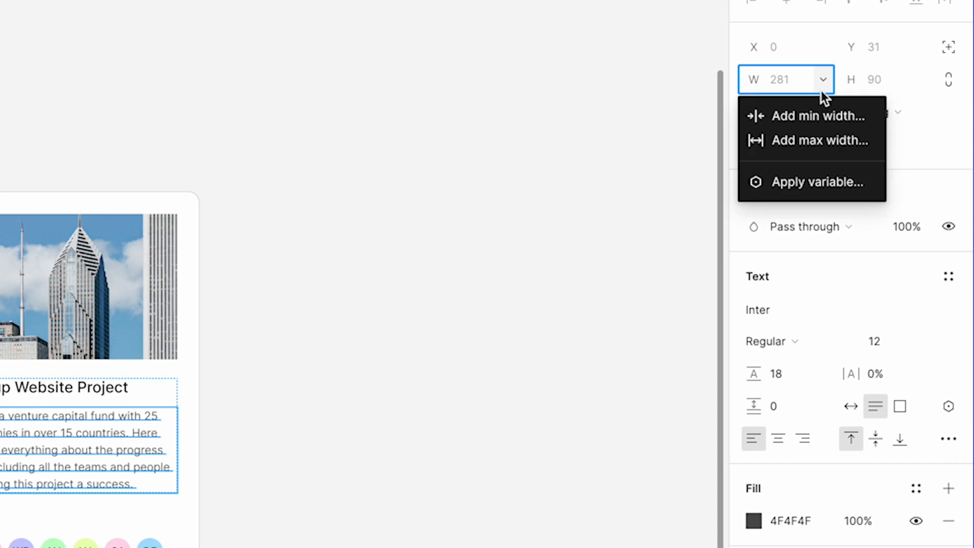
{"action": "left_click", "coordinate": [815, 139]}
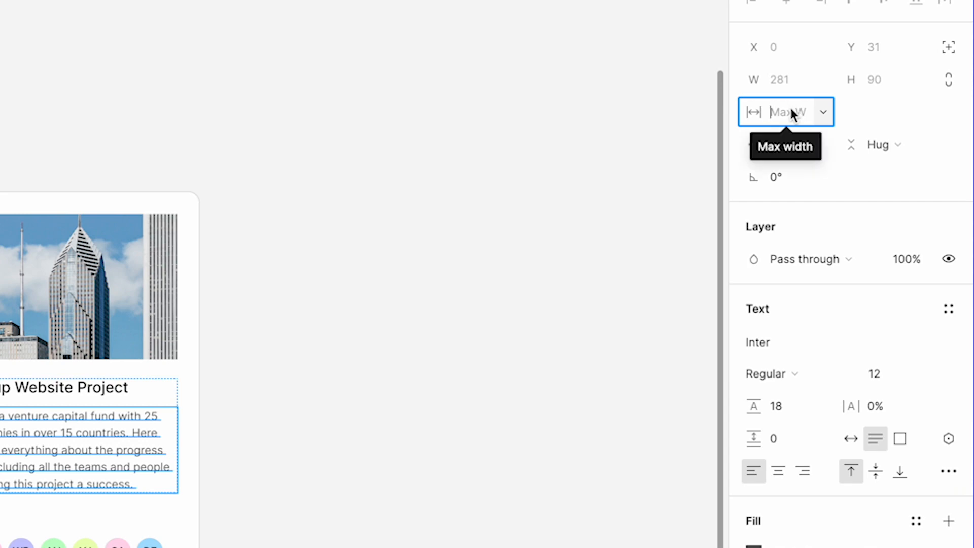
{"action": "type", "text": "400"}
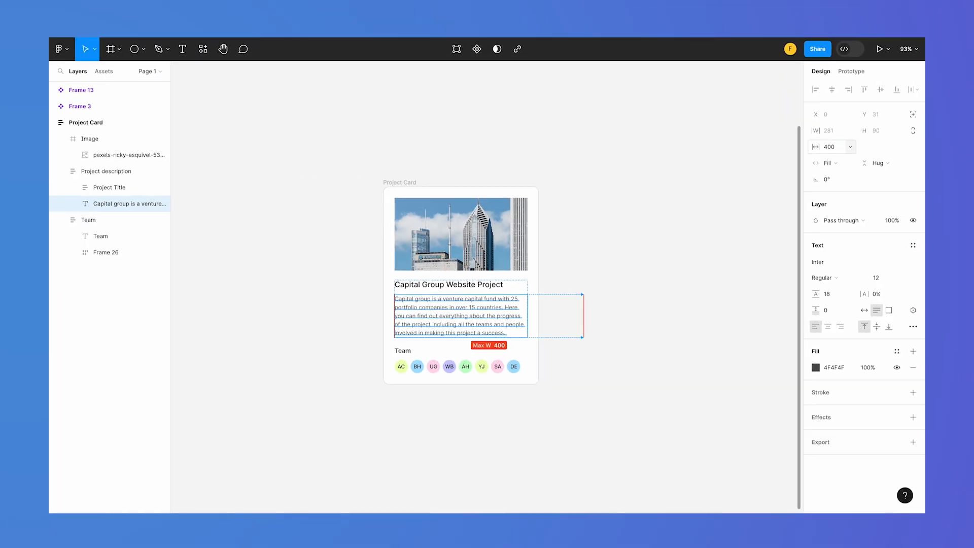
{"action": "key", "text": "Return"}
Narrow the Project Card to about 284 wide to check its layout, and widen it to about 328
{"action": "left_click", "coordinate": [403, 182]}
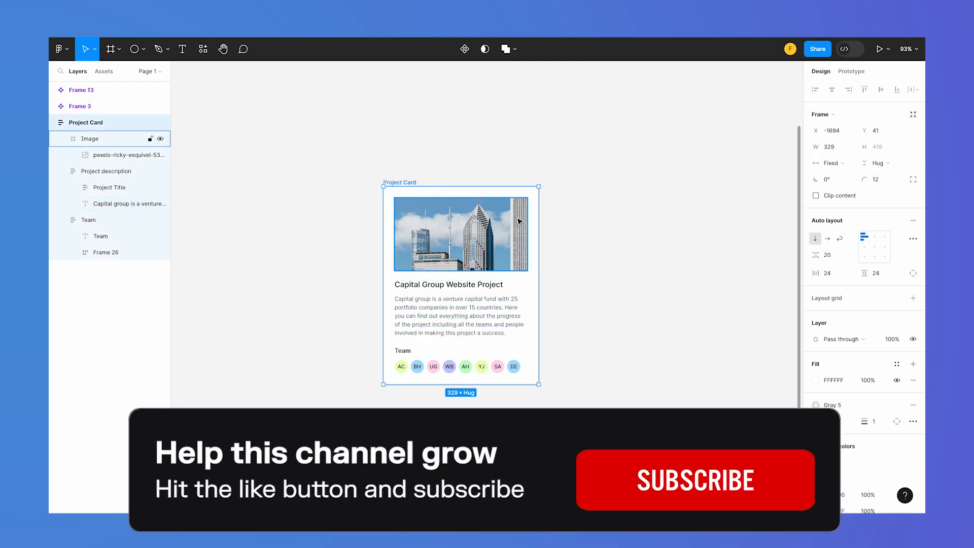
{"action": "left_click_drag", "start_coordinate": [538, 227], "coordinate": [519, 217]}
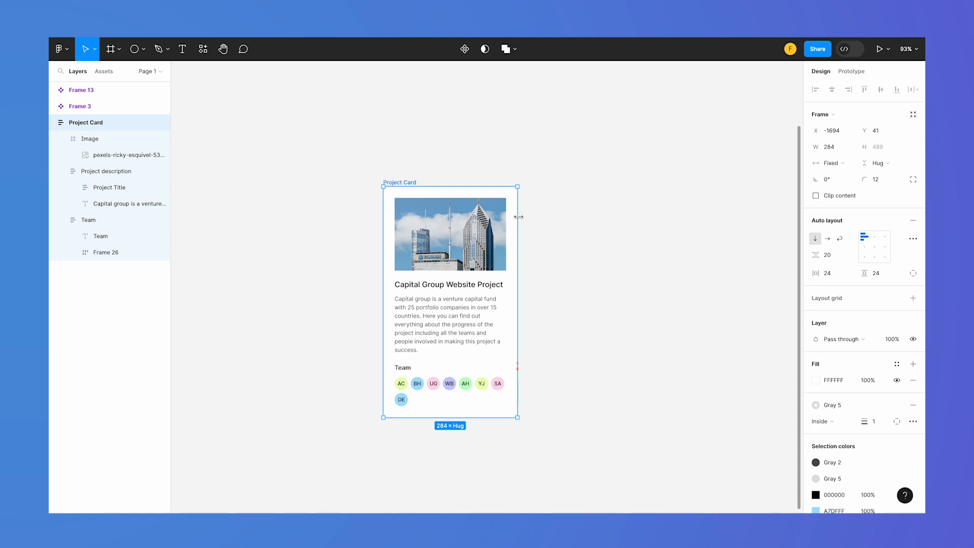
{"action": "left_click_drag", "start_coordinate": [518, 216], "coordinate": [519, 217]}
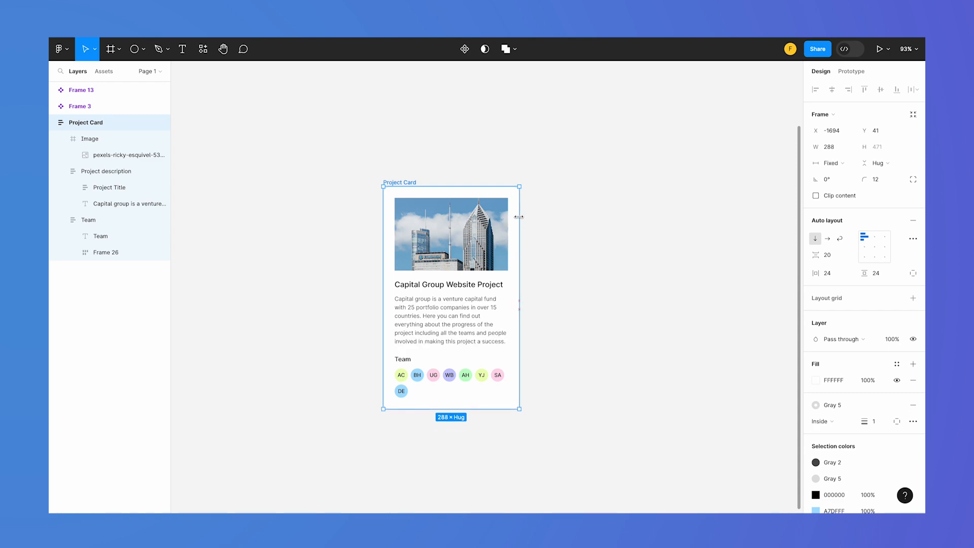
{"action": "left_click_drag", "start_coordinate": [519, 217], "coordinate": [538, 214]}
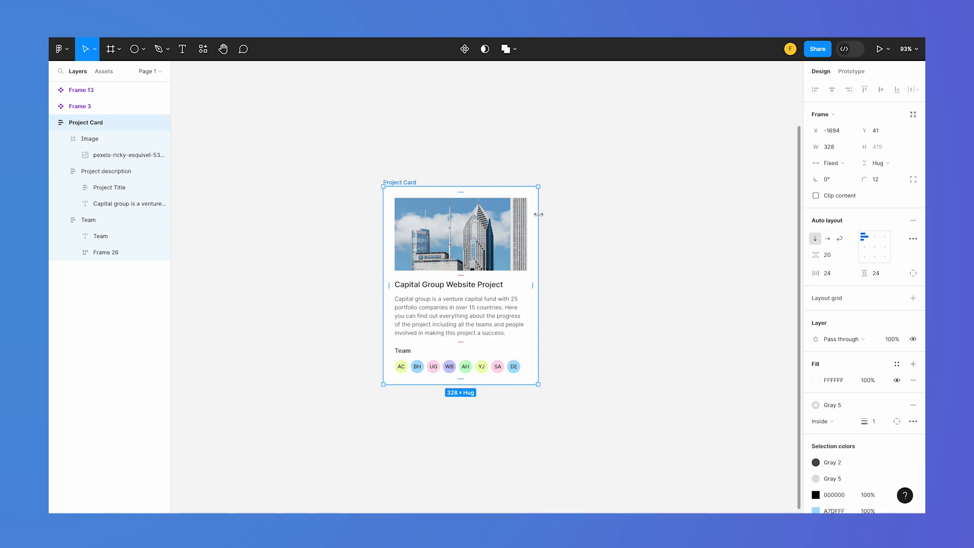
{"action": "left_click", "coordinate": [627, 307]}
Draw a large new frame about 4557 × 3836 on the empty canvas beside the Project Card
{"action": "scroll", "coordinate": [627, 308], "scroll_direction": "down", "scroll_amount": 5}
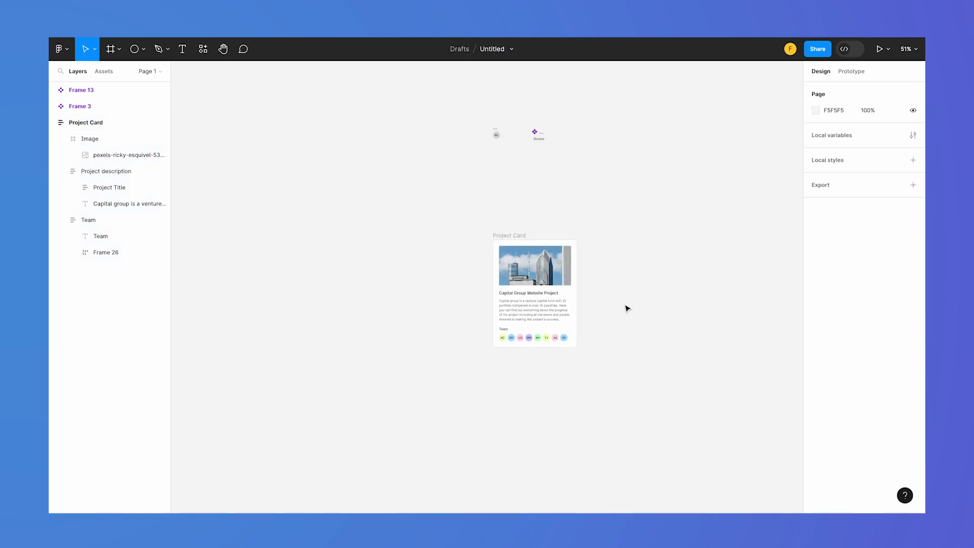
{"action": "scroll", "coordinate": [626, 308], "scroll_direction": "right", "scroll_amount": 5}
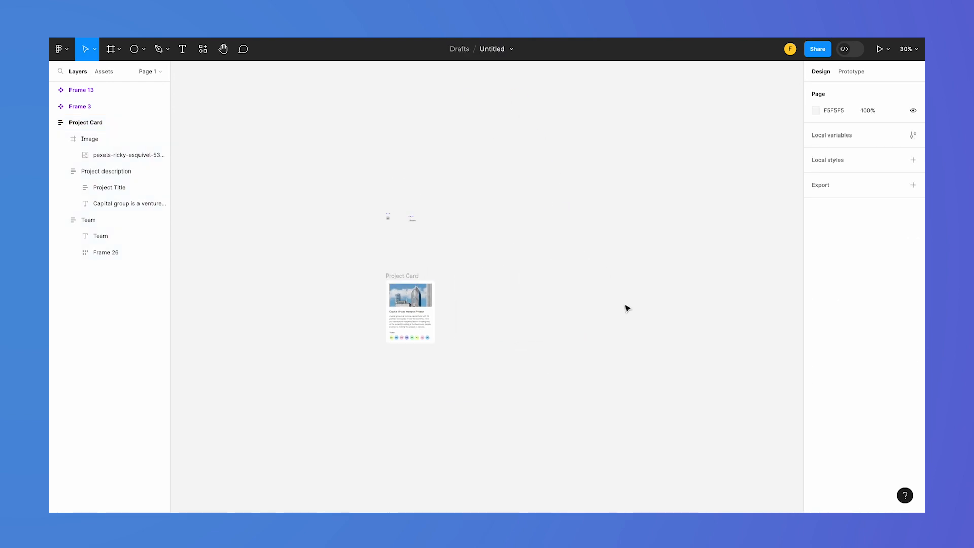
{"action": "left_click", "coordinate": [119, 50]}
{"action": "scroll", "coordinate": [539, 221], "scroll_direction": "right", "scroll_amount": 5}
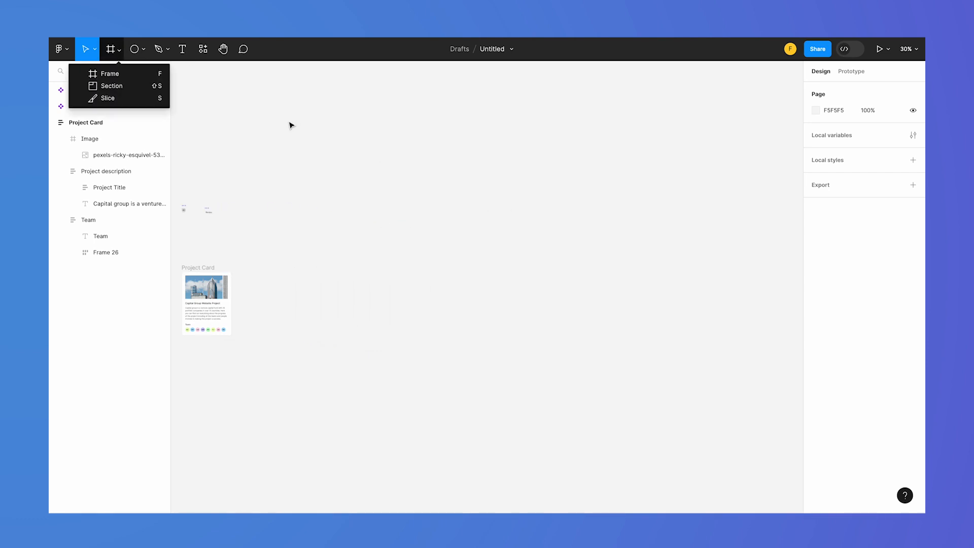
{"action": "left_click", "coordinate": [113, 73]}
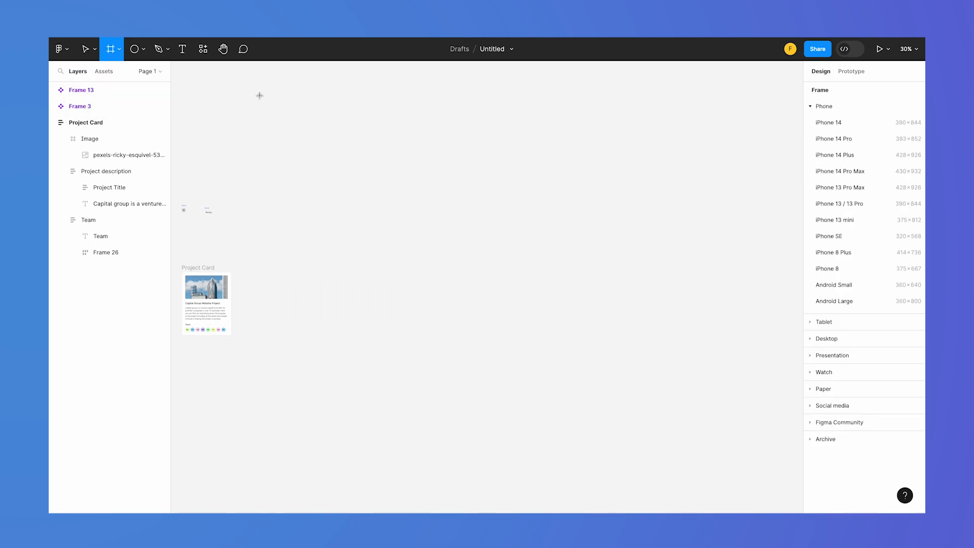
{"action": "left_click_drag", "start_coordinate": [259, 95], "coordinate": [779, 477]}
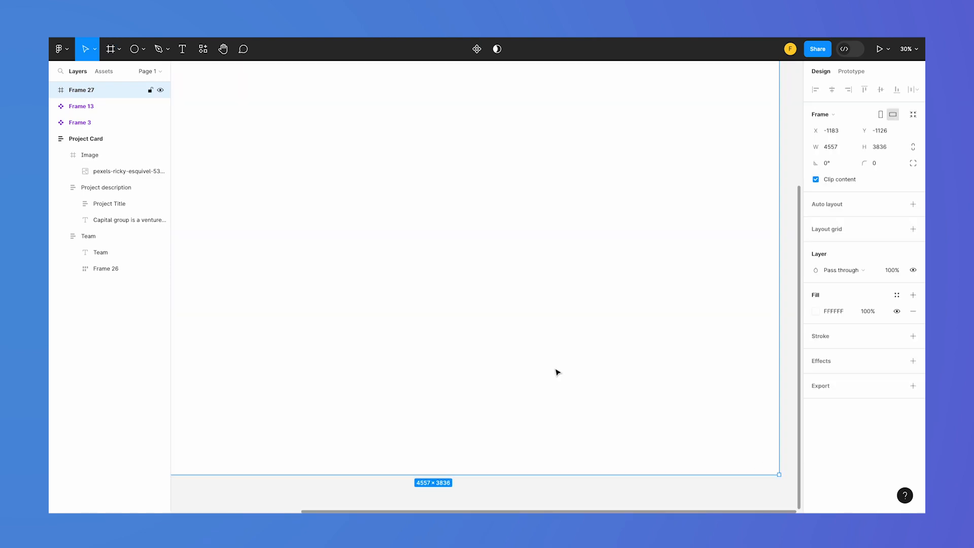
Enlarge the new frame beside the Project Card to about 5465 × 4481
{"action": "scroll", "coordinate": [558, 373], "scroll_direction": "up", "scroll_amount": 5}
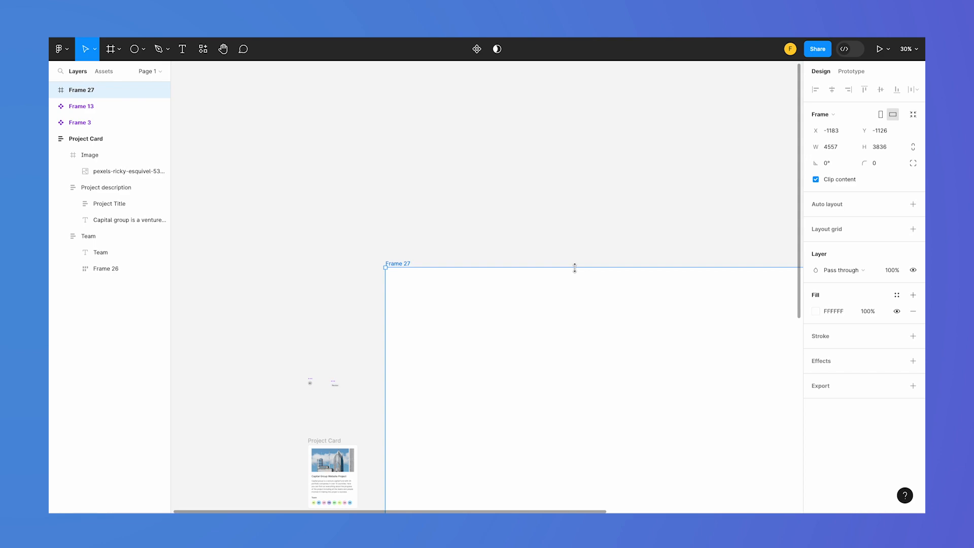
{"action": "left_click_drag", "start_coordinate": [574, 267], "coordinate": [570, 170]}
{"action": "scroll", "coordinate": [480, 327], "scroll_direction": "right", "scroll_amount": 4}
{"action": "scroll", "coordinate": [479, 326], "scroll_direction": "down", "scroll_amount": 5}
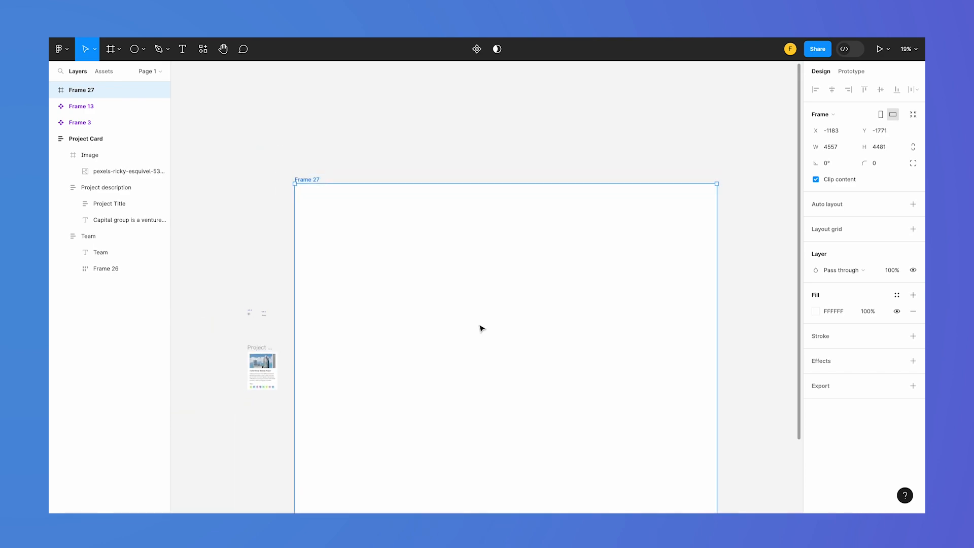
{"action": "left_click_drag", "start_coordinate": [696, 386], "coordinate": [773, 389]}
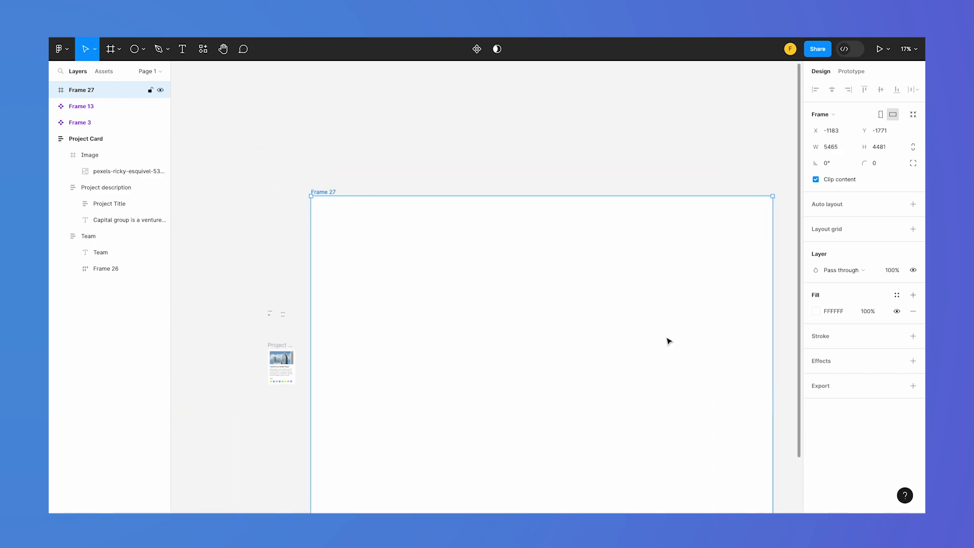
Duplicate the Project Card and place the copy inside the large frame, near its upper middle
{"action": "left_click", "coordinate": [273, 387]}
{"action": "scroll", "coordinate": [272, 386], "scroll_direction": "up", "scroll_amount": 3}
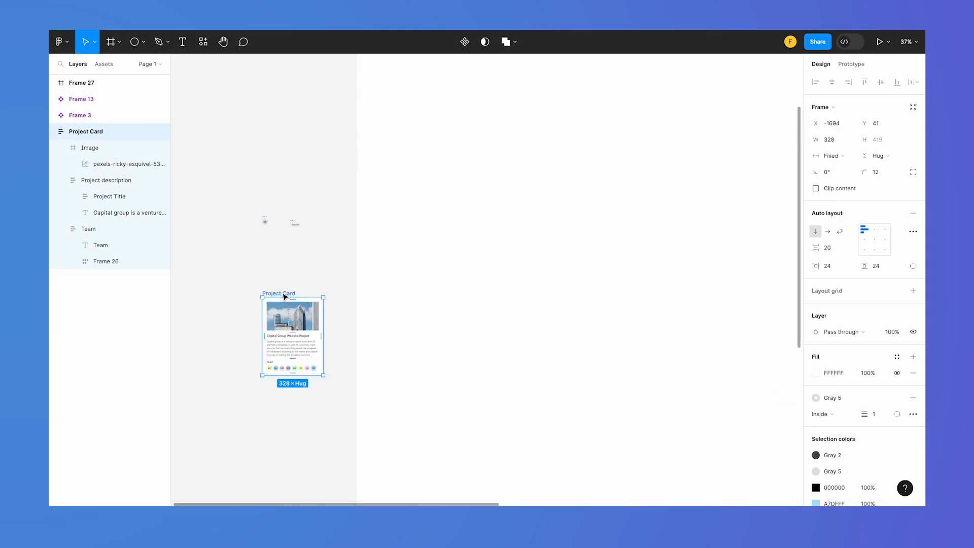
{"action": "scroll", "coordinate": [485, 320], "scroll_direction": "down", "scroll_amount": 3}
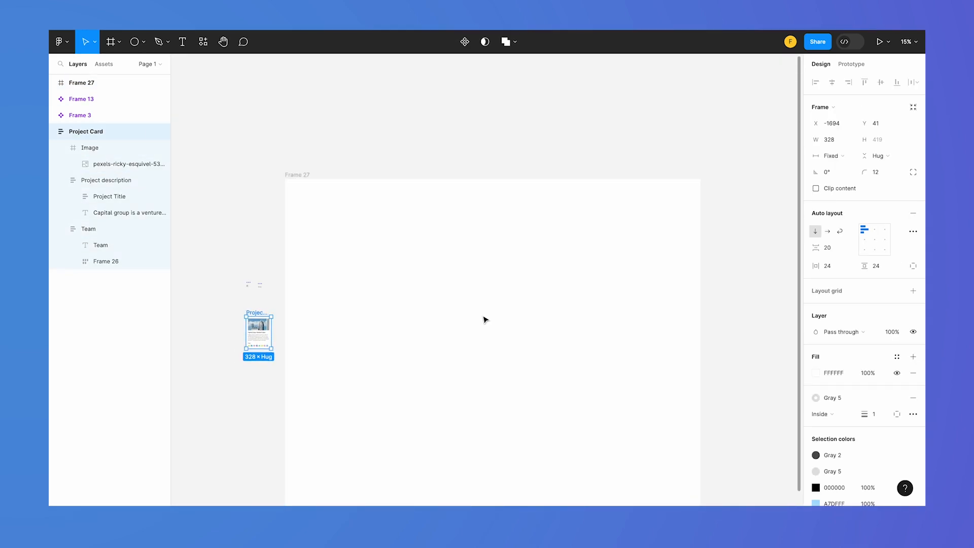
{"action": "key", "text": "ctrl+d"}
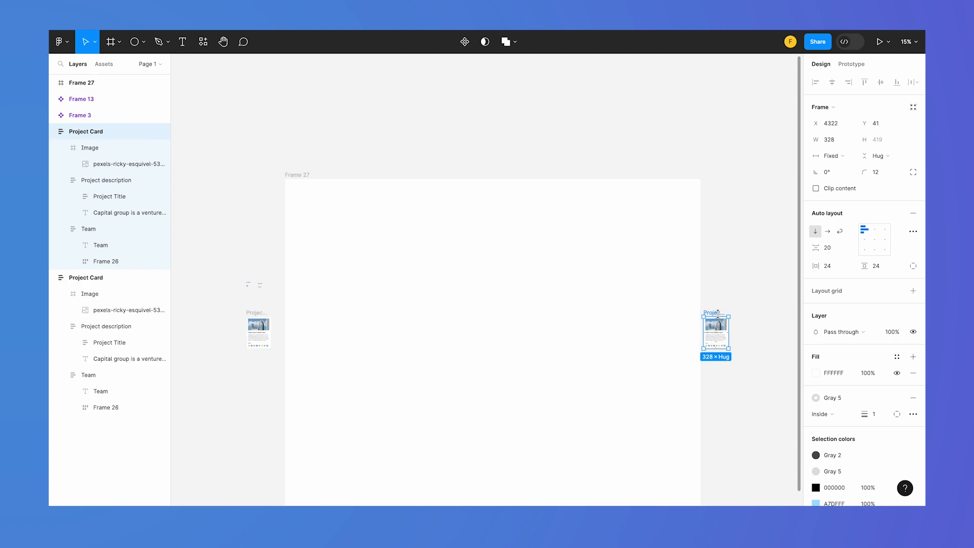
{"action": "left_click_drag", "start_coordinate": [720, 315], "coordinate": [476, 308]}
{"action": "left_click", "coordinate": [406, 266]}
{"action": "left_click", "coordinate": [299, 175]}
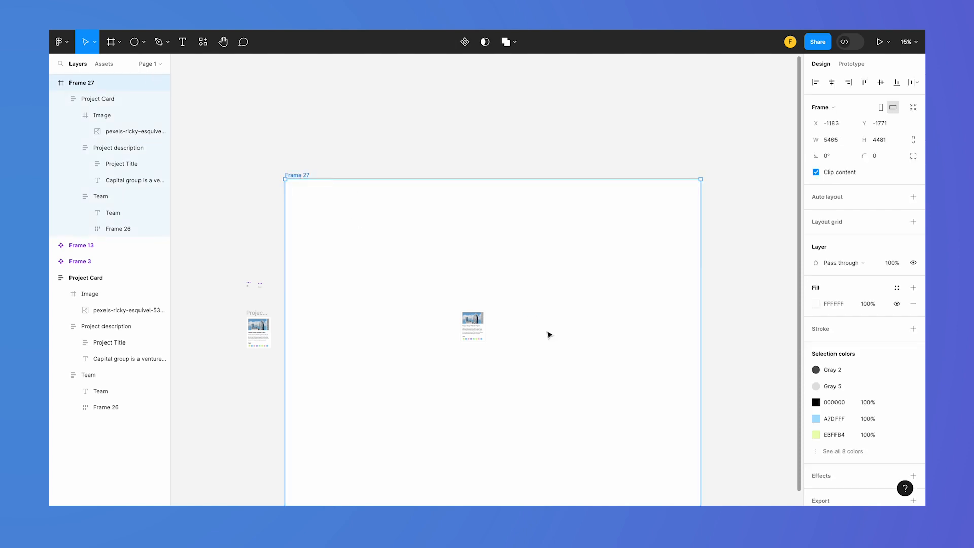
{"action": "left_click", "coordinate": [471, 328]}
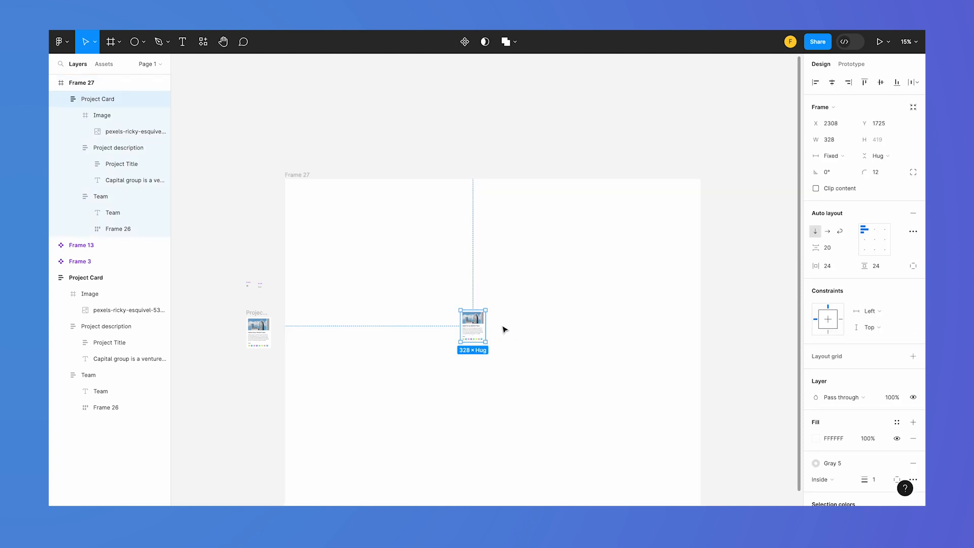
{"action": "scroll", "coordinate": [482, 350], "scroll_direction": "up", "scroll_amount": 2, "text": "ctrl"}
{"action": "scroll", "coordinate": [482, 350], "scroll_direction": "up", "scroll_amount": 5, "text": "ctrl"}
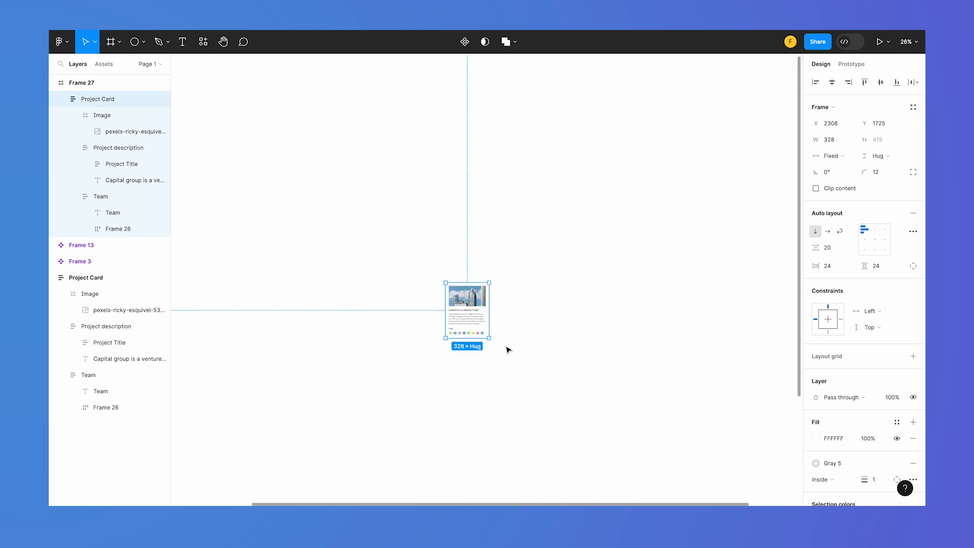
{"action": "scroll", "coordinate": [505, 338], "scroll_direction": "down", "scroll_amount": 5, "text": "ctrl"}
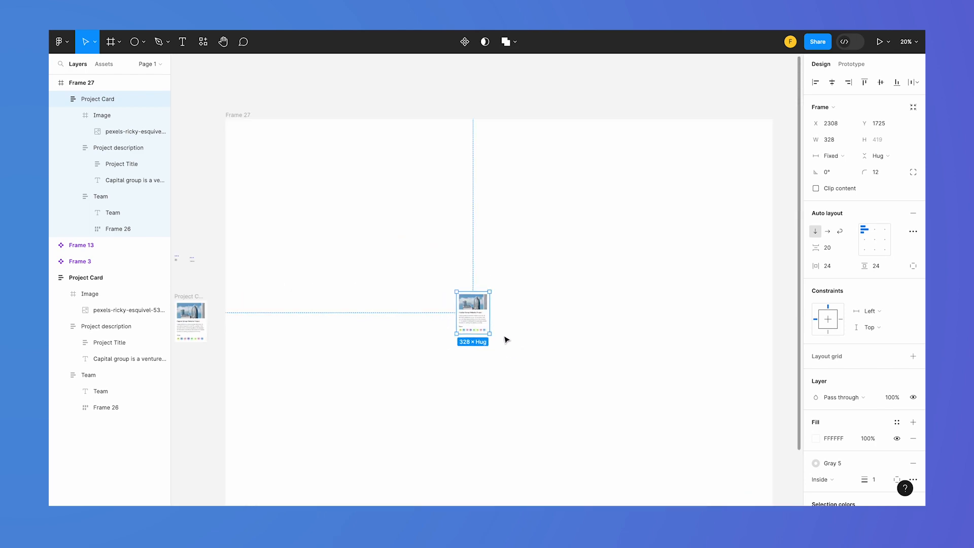
Change the large frame's fill to a light blue-gray (E8ECEE)
{"action": "left_click", "coordinate": [248, 115]}
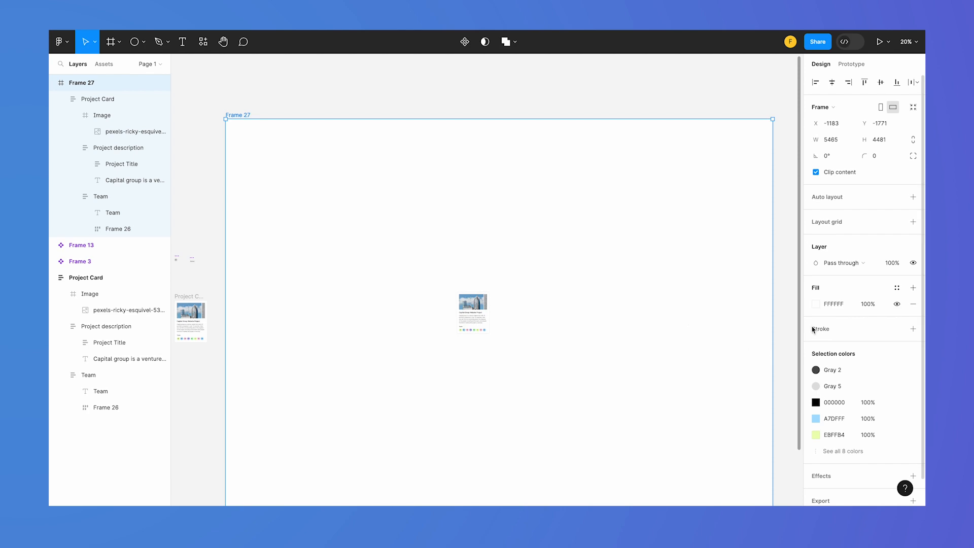
{"action": "left_click", "coordinate": [815, 304]}
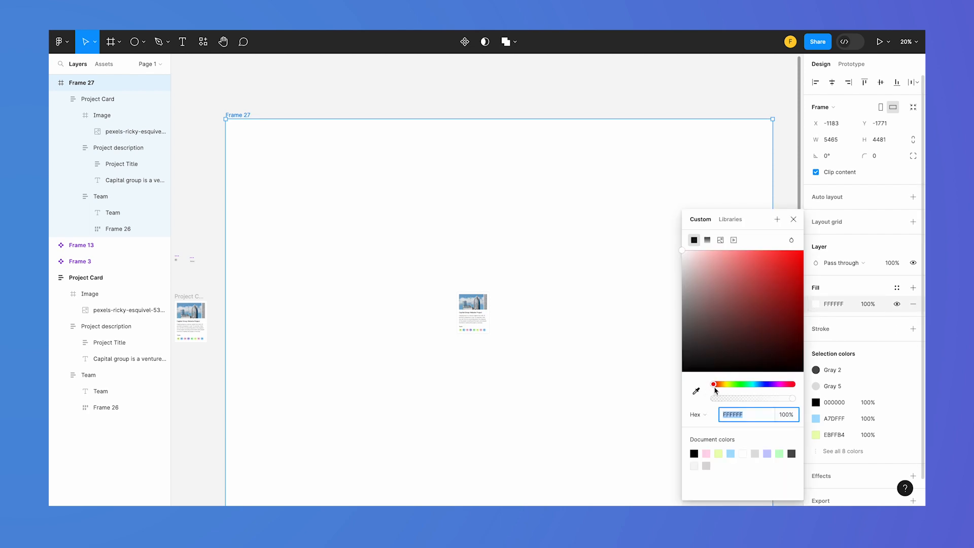
{"action": "left_click", "coordinate": [758, 384]}
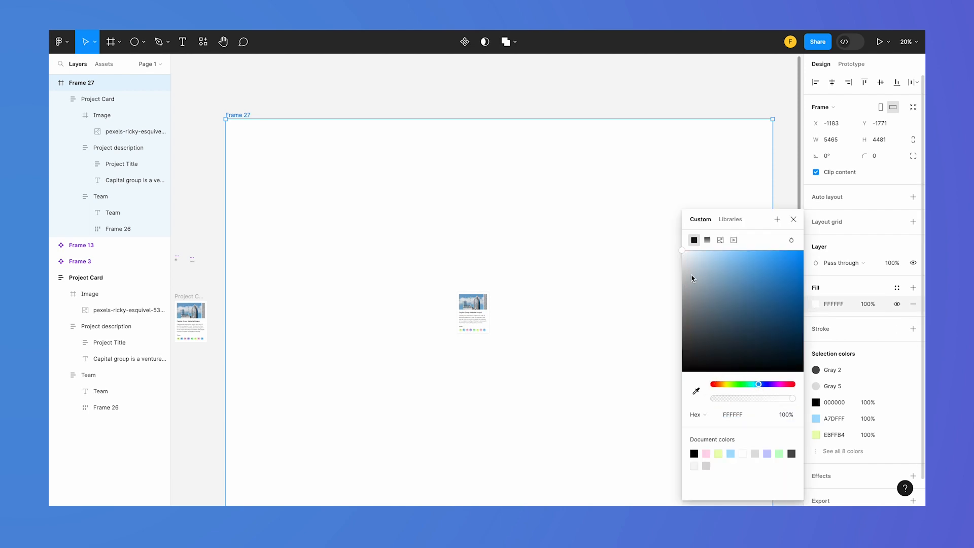
{"action": "left_click_drag", "start_coordinate": [694, 274], "coordinate": [687, 265]}
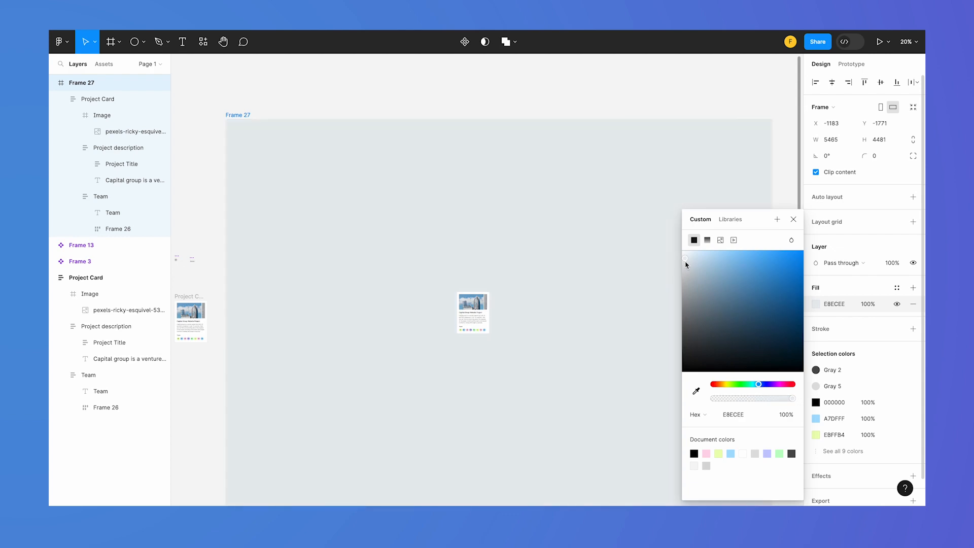
{"action": "left_click", "coordinate": [462, 371]}
{"action": "scroll", "coordinate": [501, 307], "scroll_direction": "up", "scroll_amount": 3}
{"action": "scroll", "coordinate": [500, 306], "scroll_direction": "up", "scroll_amount": 3}
{"action": "scroll", "coordinate": [474, 369], "scroll_direction": "up", "scroll_amount": 2}
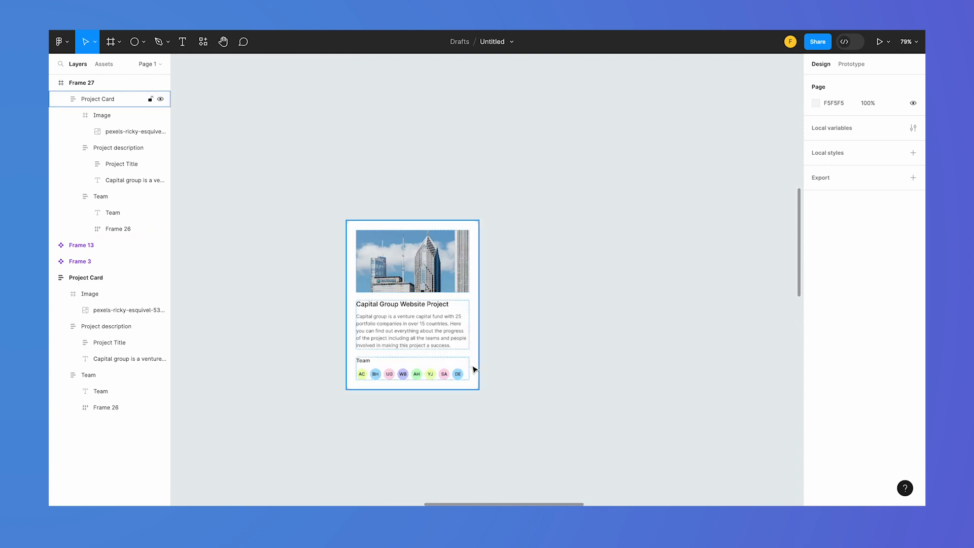
{"action": "scroll", "coordinate": [474, 370], "scroll_direction": "down", "scroll_amount": 2}
{"action": "scroll", "coordinate": [473, 366], "scroll_direction": "down", "scroll_amount": 2}
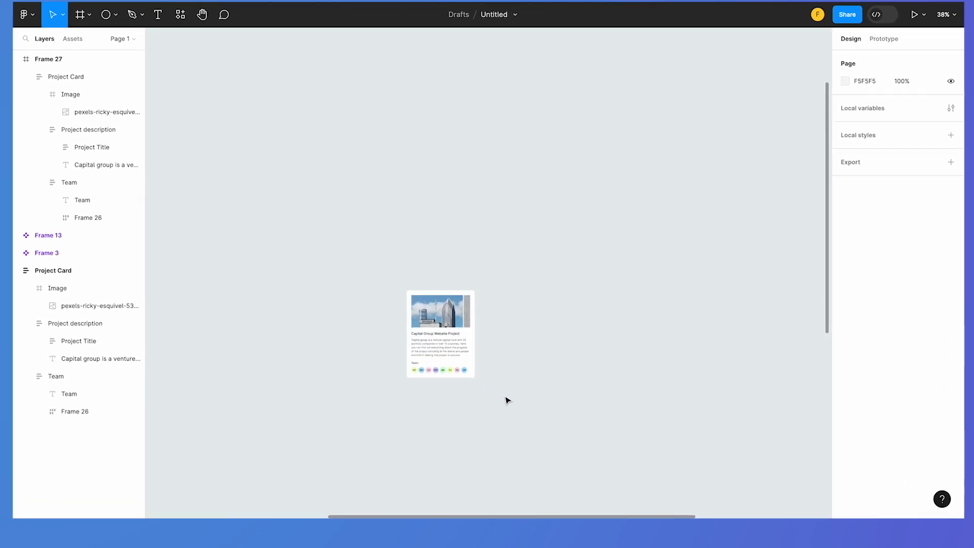
{"action": "left_click", "coordinate": [405, 334]}
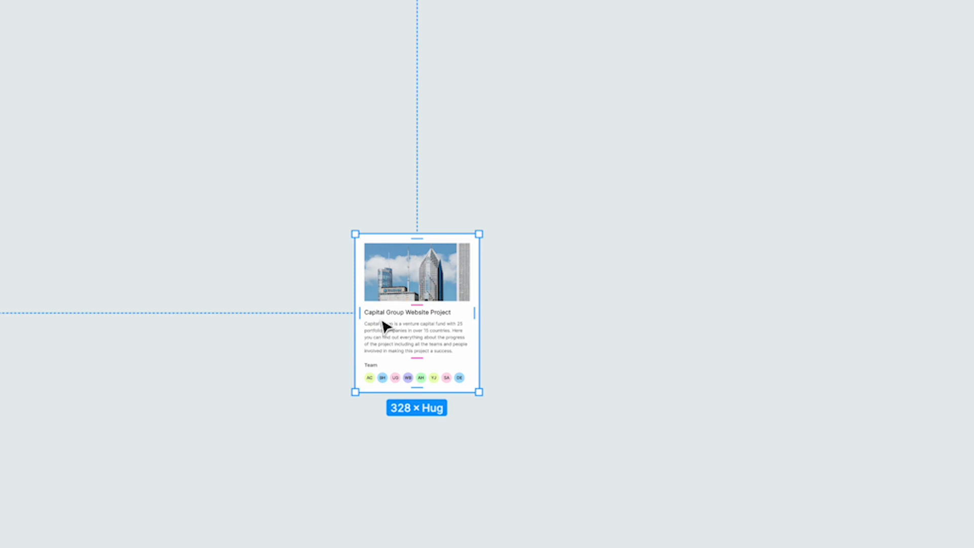
{"action": "left_click", "coordinate": [528, 426]}
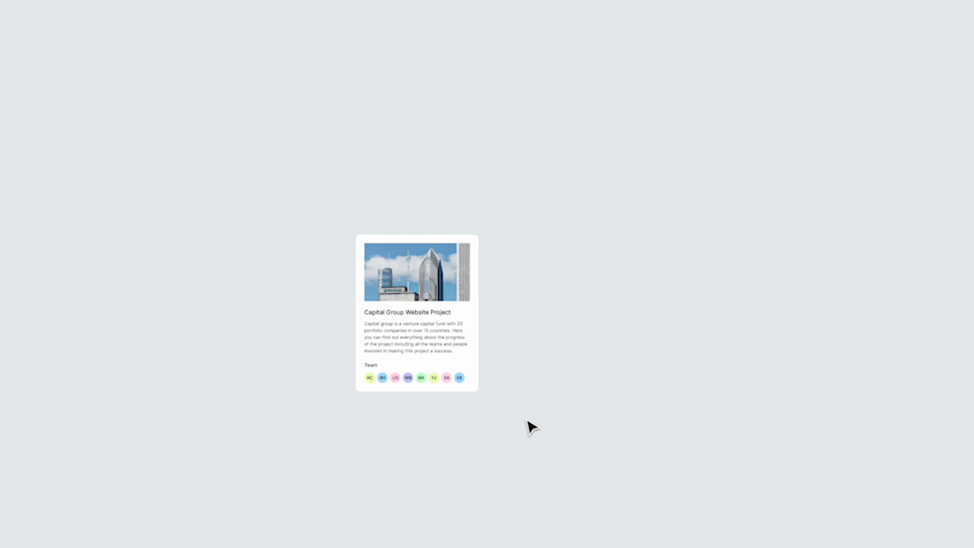
Duplicate the Project Card inside the large frame three times, forming a row of four cards spaced 34 apart
{"action": "scroll", "coordinate": [415, 431], "scroll_direction": "right", "scroll_amount": 4}
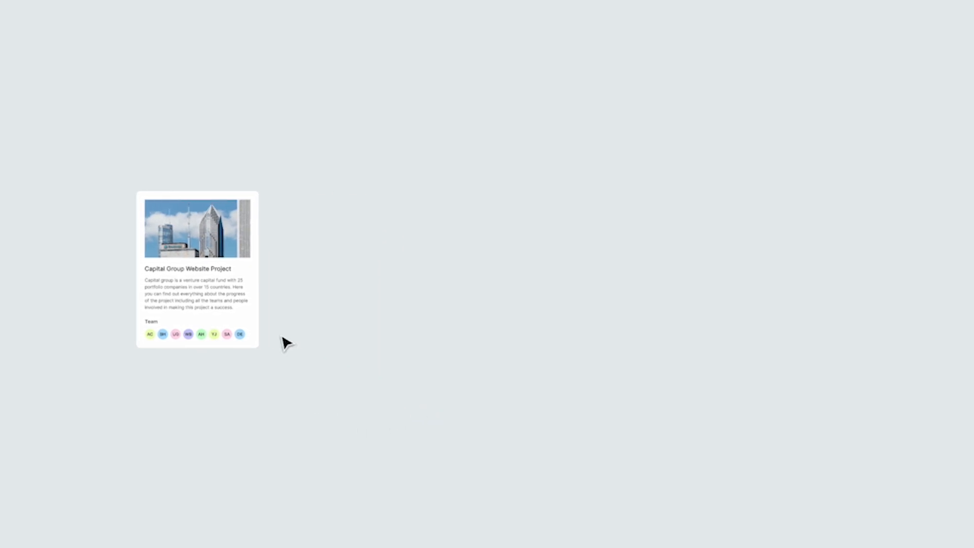
{"action": "left_click", "coordinate": [216, 275]}
{"action": "left_click_drag", "start_coordinate": [185, 290], "coordinate": [329, 288]}
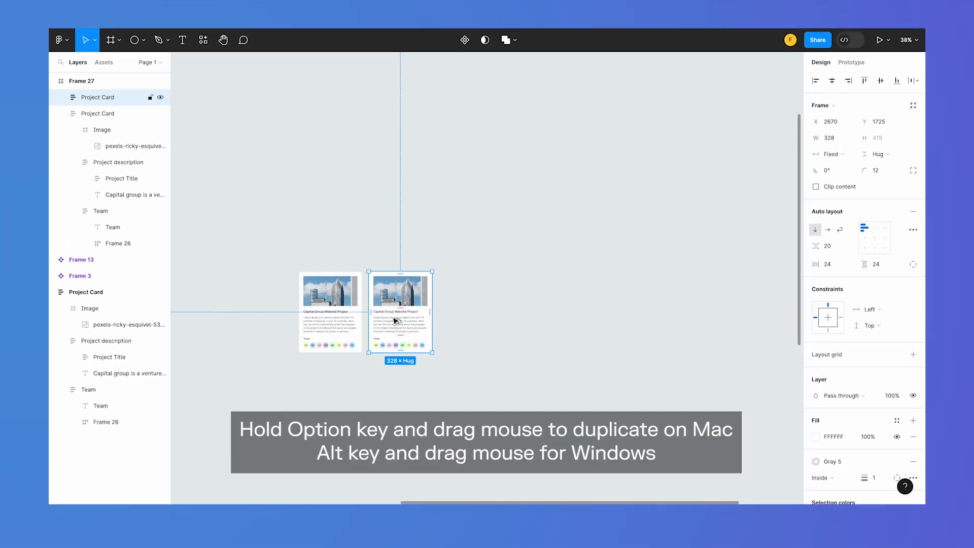
{"action": "left_click_drag", "start_coordinate": [396, 321], "coordinate": [538, 315]}
{"action": "scroll", "coordinate": [509, 381], "scroll_direction": "up", "scroll_amount": 5}
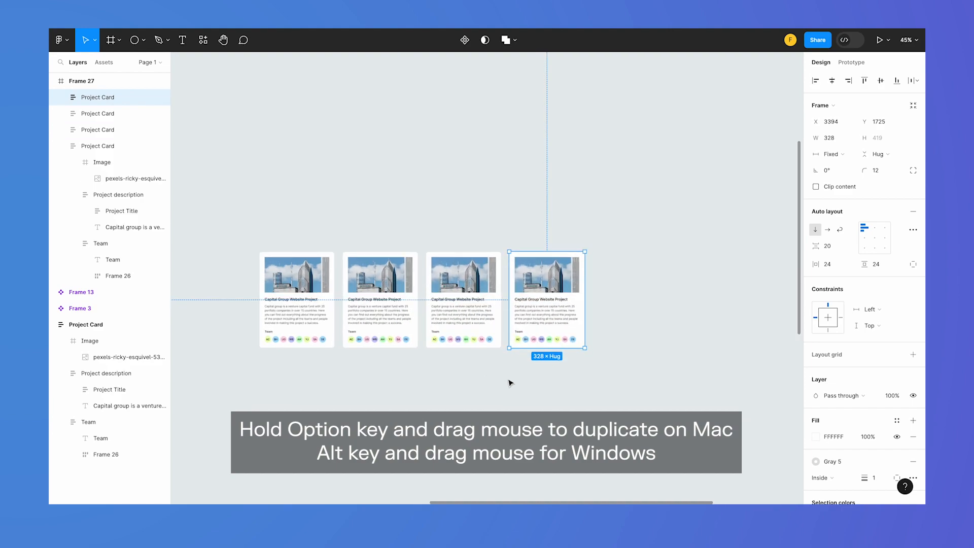
{"action": "scroll", "coordinate": [509, 382], "scroll_direction": "up", "scroll_amount": 1}
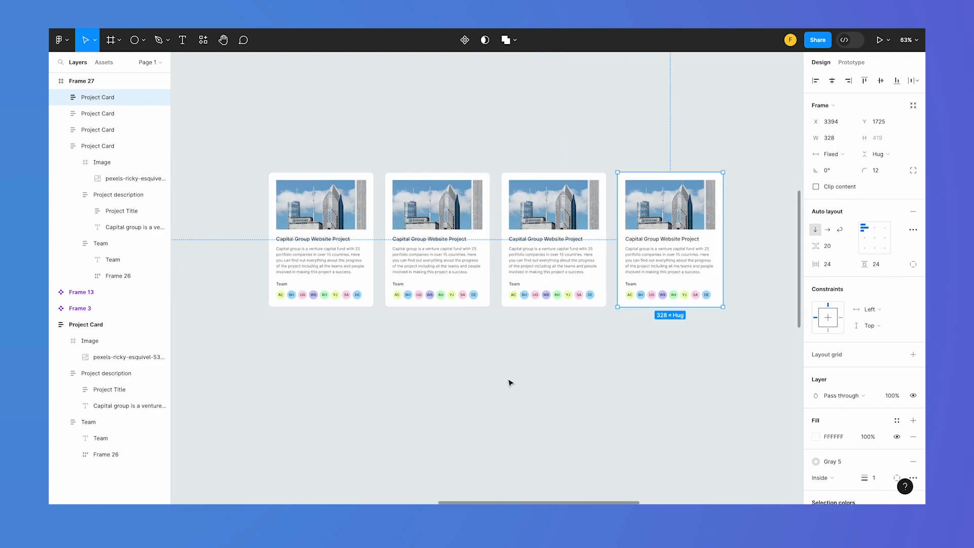
{"action": "left_click", "coordinate": [611, 403]}
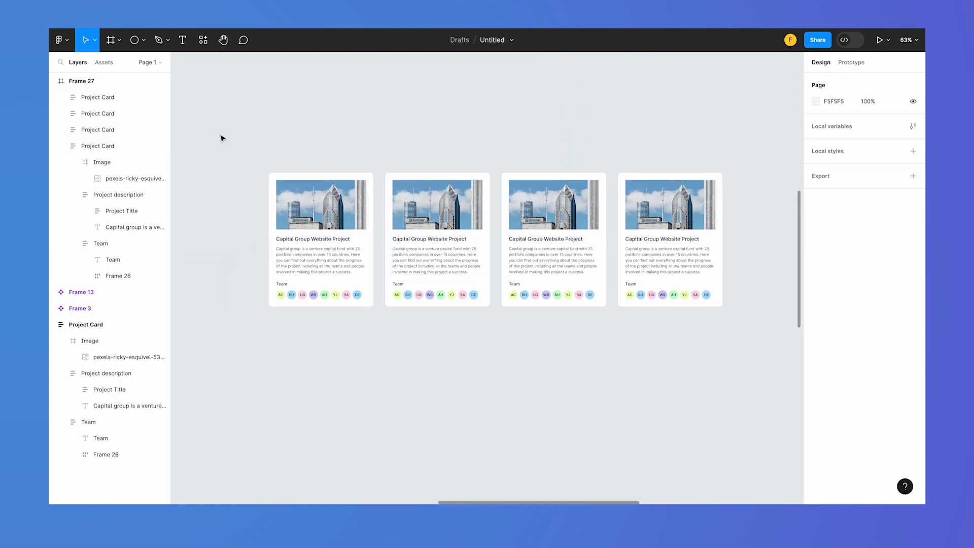
Wrap the four Project Cards in a horizontal auto layout frame
{"action": "left_click_drag", "start_coordinate": [244, 147], "coordinate": [736, 339]}
{"action": "right_click", "coordinate": [643, 258]}
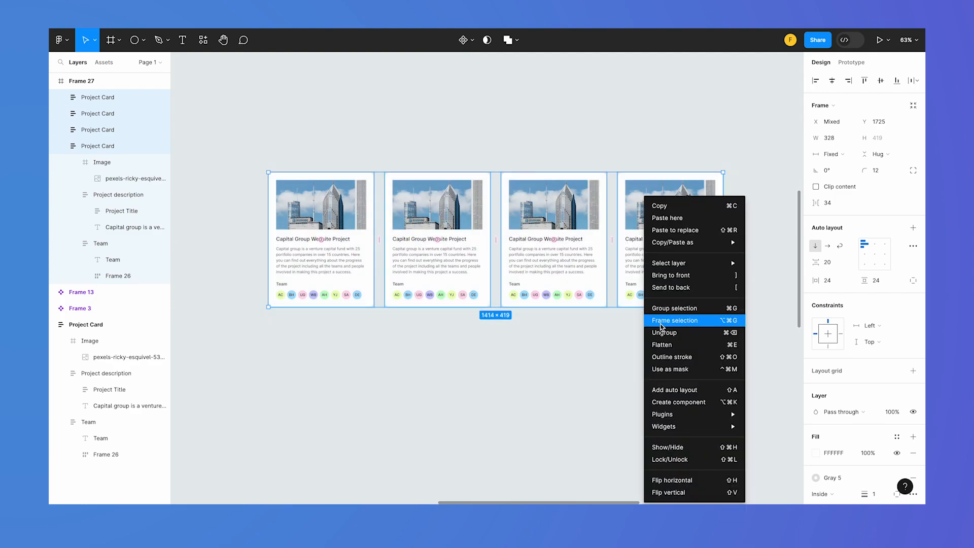
{"action": "left_click", "coordinate": [680, 389]}
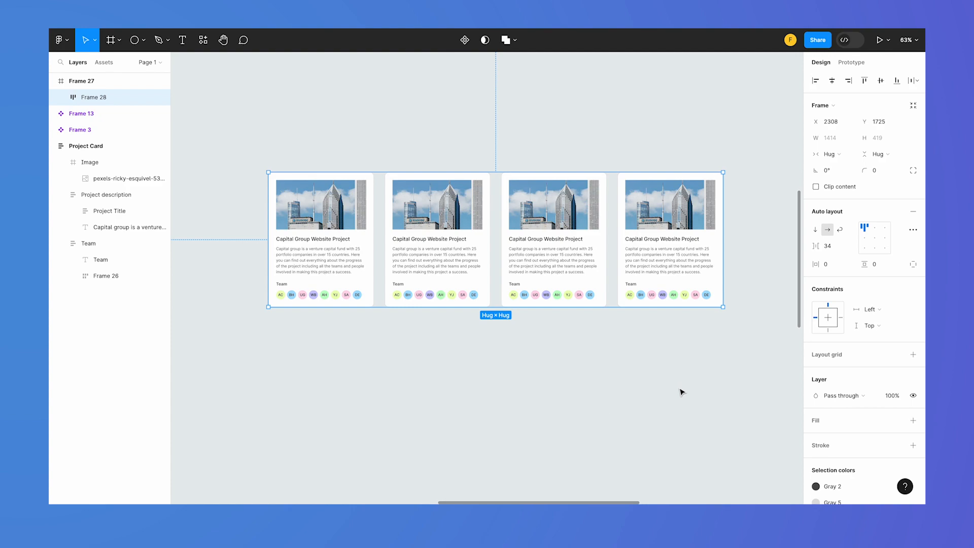
{"action": "left_click", "coordinate": [528, 354]}
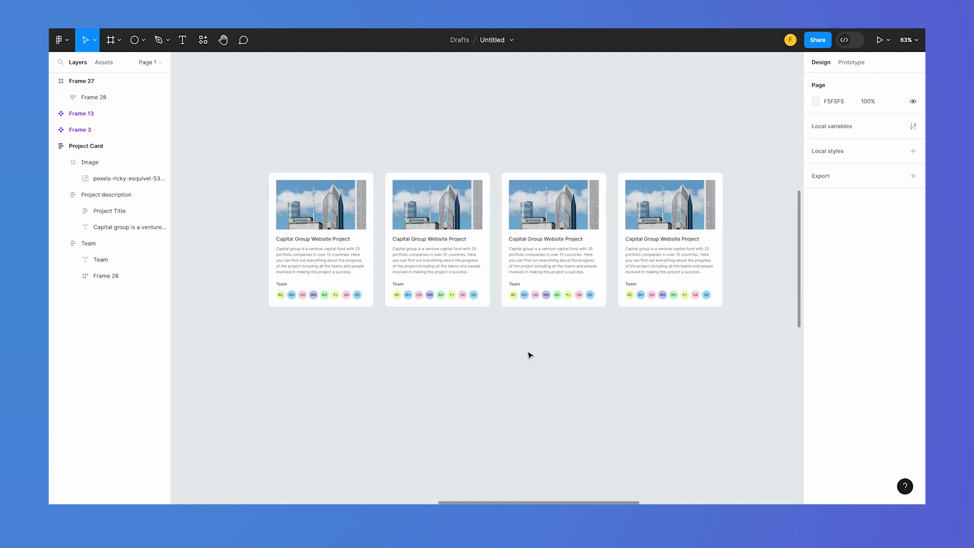
Set the horizontal gap between the cards in the auto layout row to 24
{"action": "left_click", "coordinate": [458, 262]}
{"action": "left_click", "coordinate": [836, 247]}
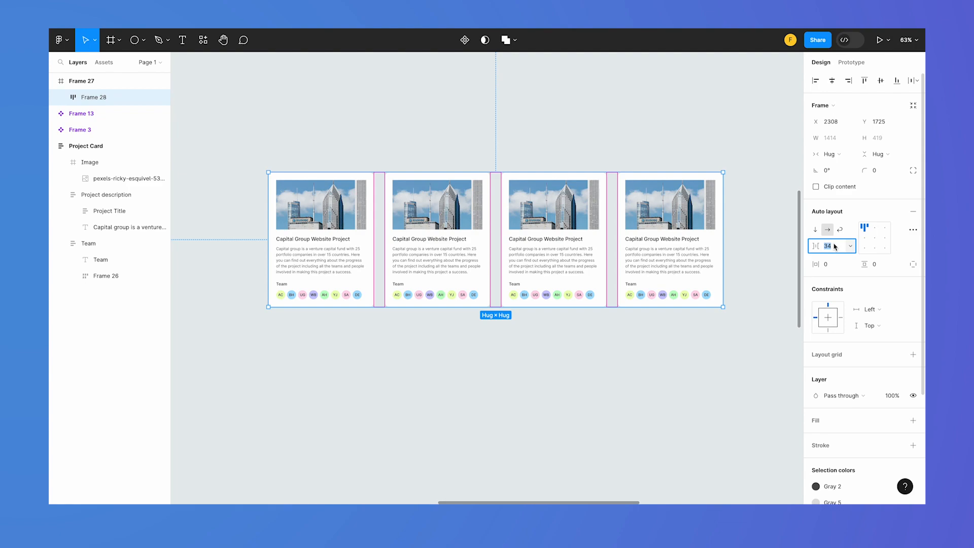
{"action": "type", "text": "24"}
{"action": "key", "text": "Return"}
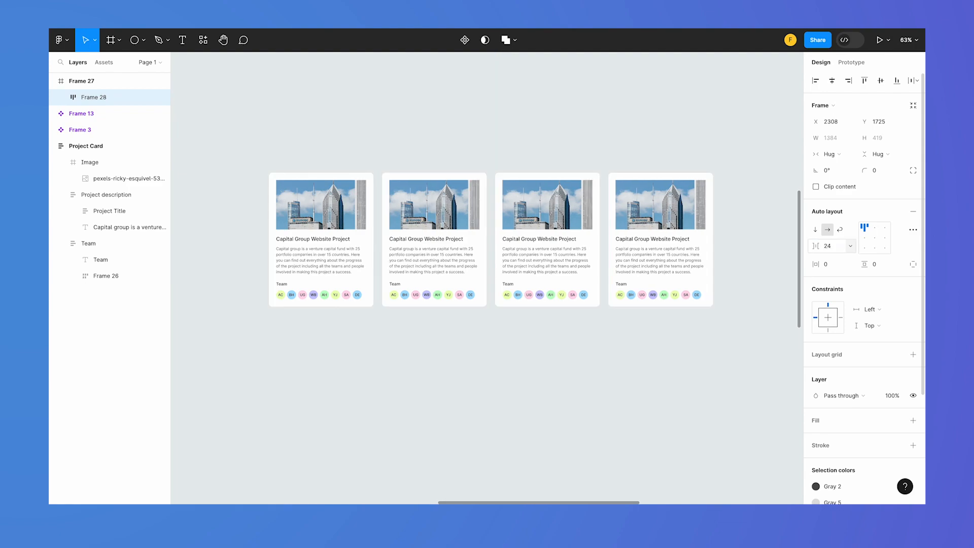
{"action": "left_click", "coordinate": [641, 417]}
Select all four Project Cards in the row and set their horizontal resizing to Fill
{"action": "left_click", "coordinate": [521, 259]}
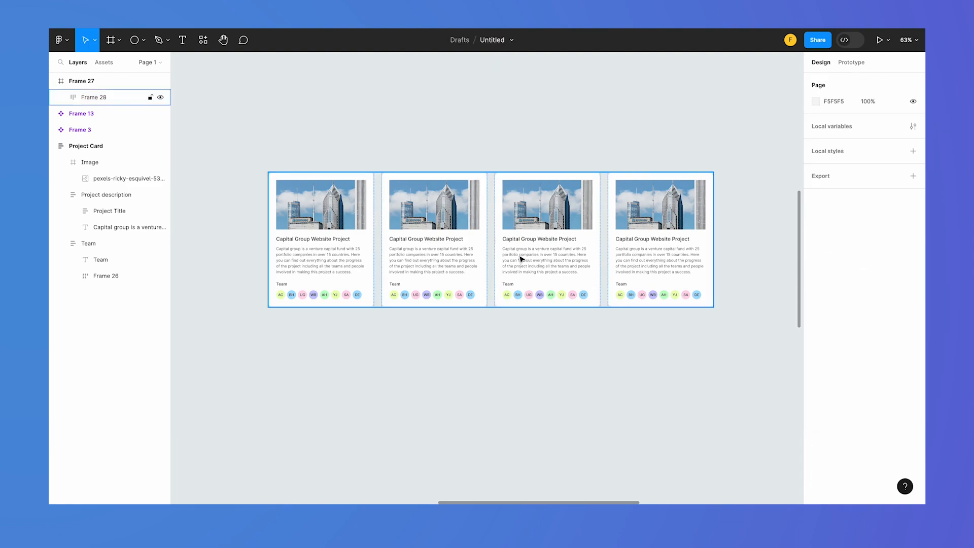
{"action": "left_click", "coordinate": [306, 281]}
{"action": "left_click", "coordinate": [445, 295], "text": "shift"}
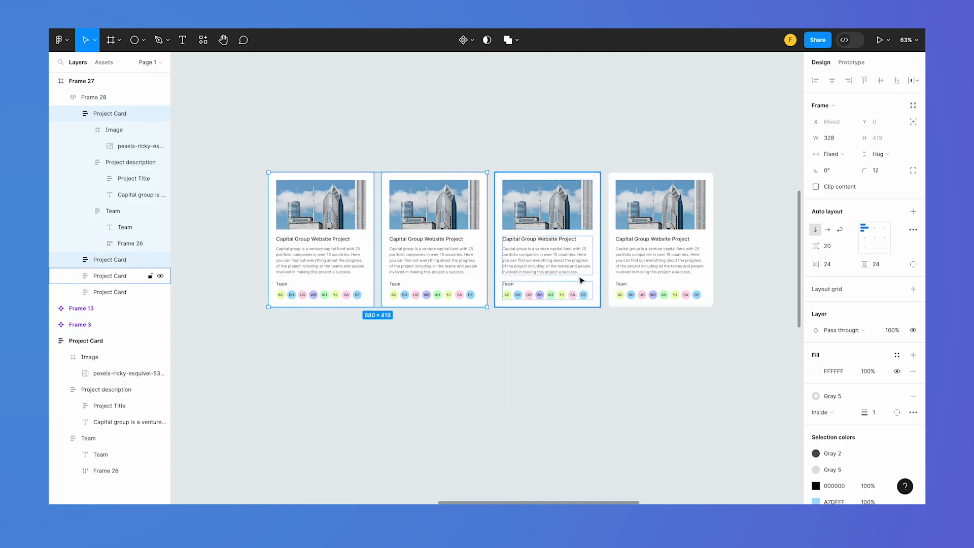
{"action": "left_click", "coordinate": [586, 281], "text": "shift"}
{"action": "left_click", "coordinate": [669, 285], "text": "shift"}
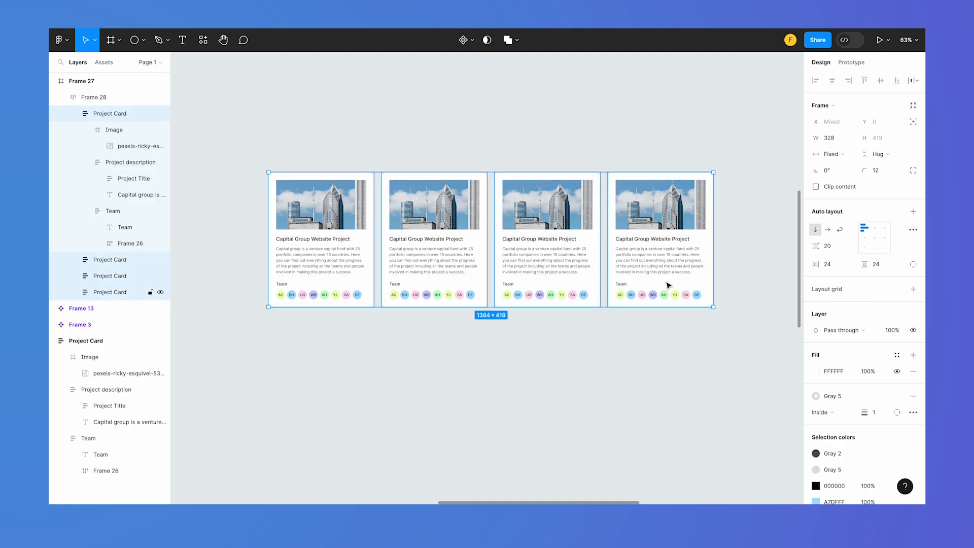
{"action": "left_click", "coordinate": [832, 154]}
{"action": "left_click", "coordinate": [845, 175]}
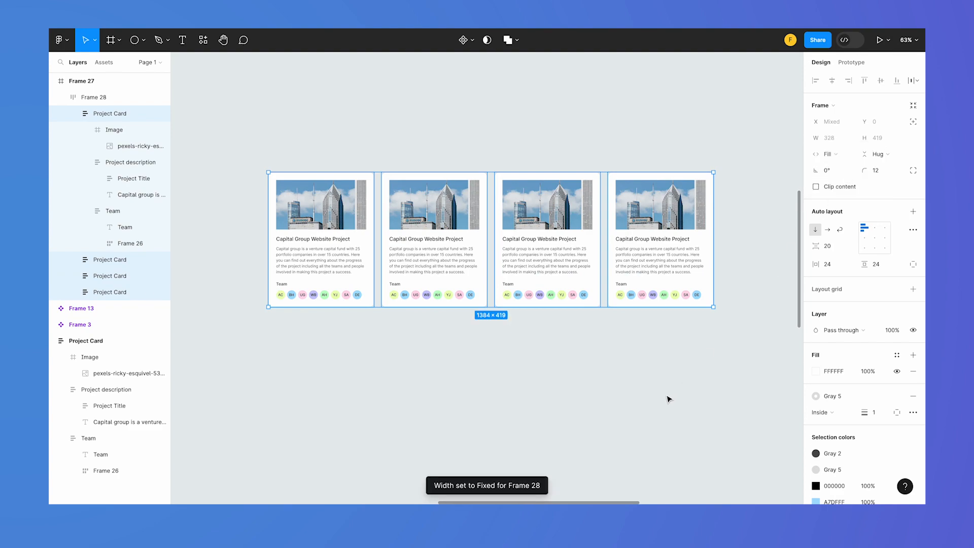
Try resizing the selected Project Cards in width, and check the row frame's sizing
{"action": "mouse_move", "coordinate": [712, 224]}
{"action": "left_mouse_down"}
{"action": "mouse_move", "coordinate": [796, 222]}
{"action": "mouse_move", "coordinate": [649, 224]}
{"action": "mouse_move", "coordinate": [702, 216]}
{"action": "left_mouse_up"}
{"action": "left_click", "coordinate": [717, 375]}
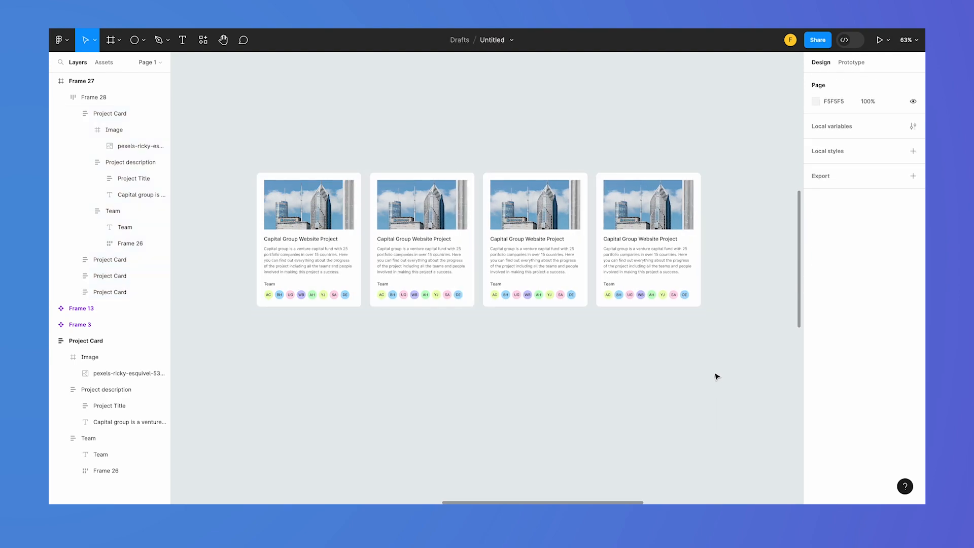
{"action": "left_click", "coordinate": [636, 257]}
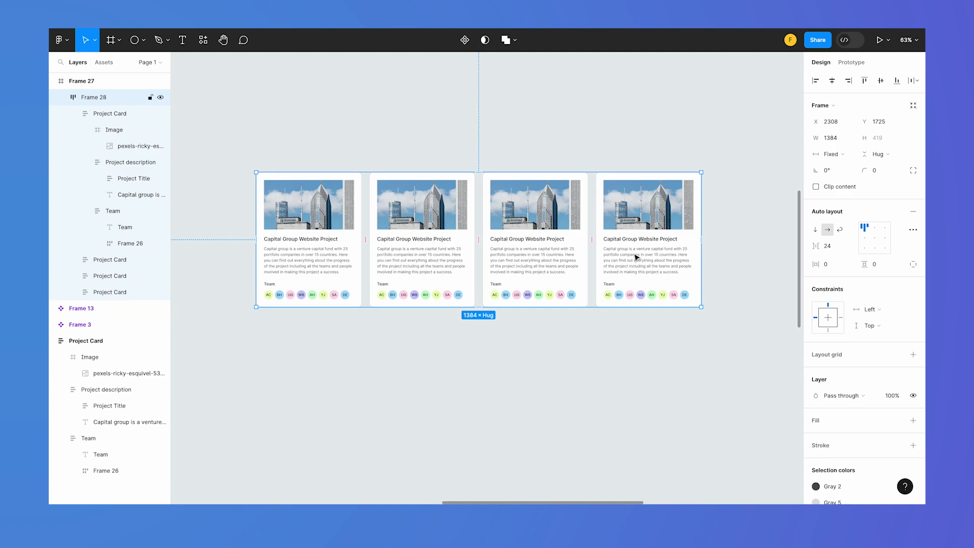
{"action": "left_click", "coordinate": [647, 360]}
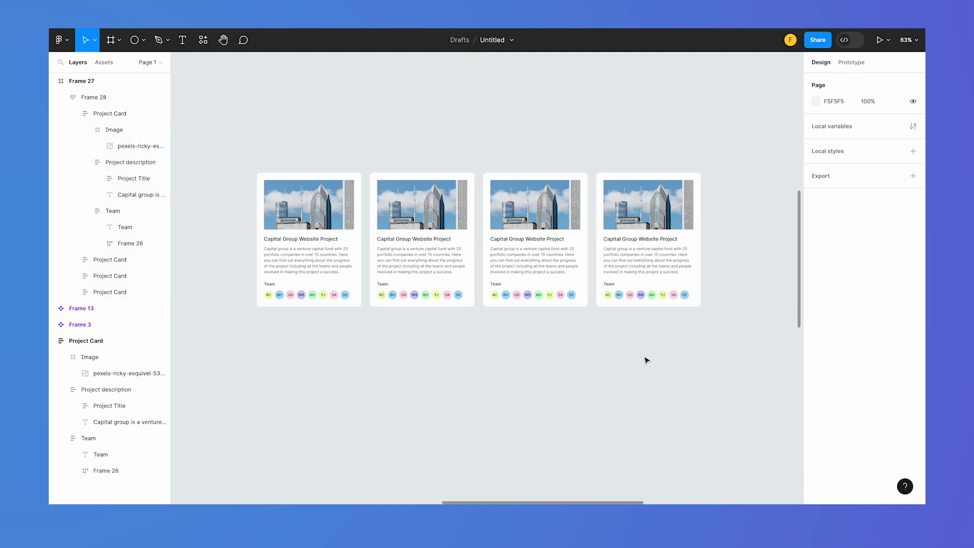
Select all four Project Cards in the row and give them a minimum width of 240
{"action": "left_click", "coordinate": [638, 273]}
{"action": "left_click", "coordinate": [556, 255], "text": "shift"}
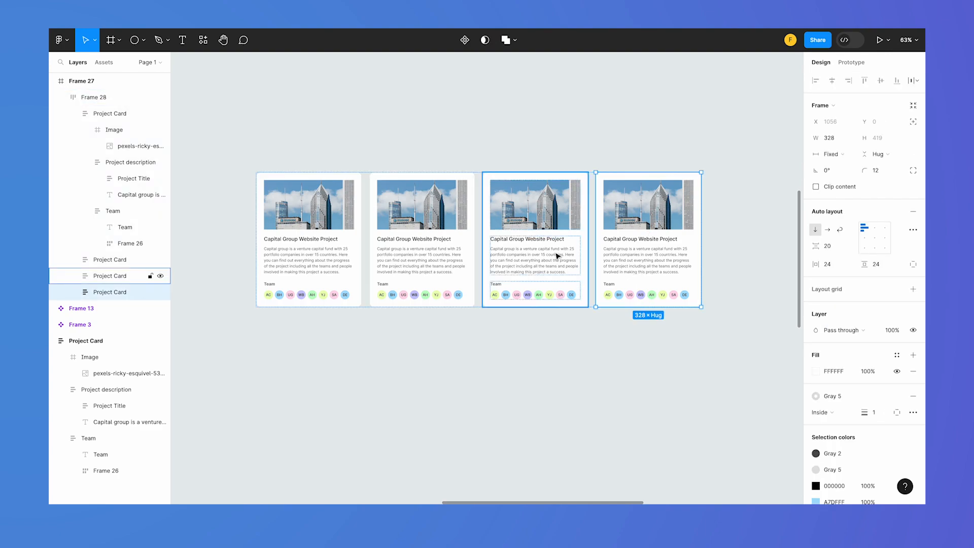
{"action": "left_click", "coordinate": [432, 250], "text": "shift"}
{"action": "left_click", "coordinate": [337, 254], "text": "shift"}
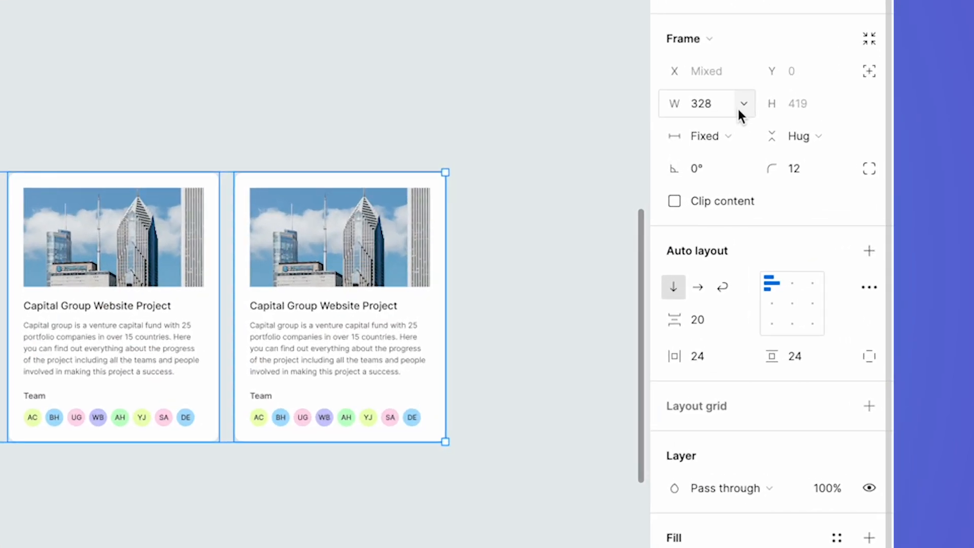
{"action": "left_click", "coordinate": [742, 104]}
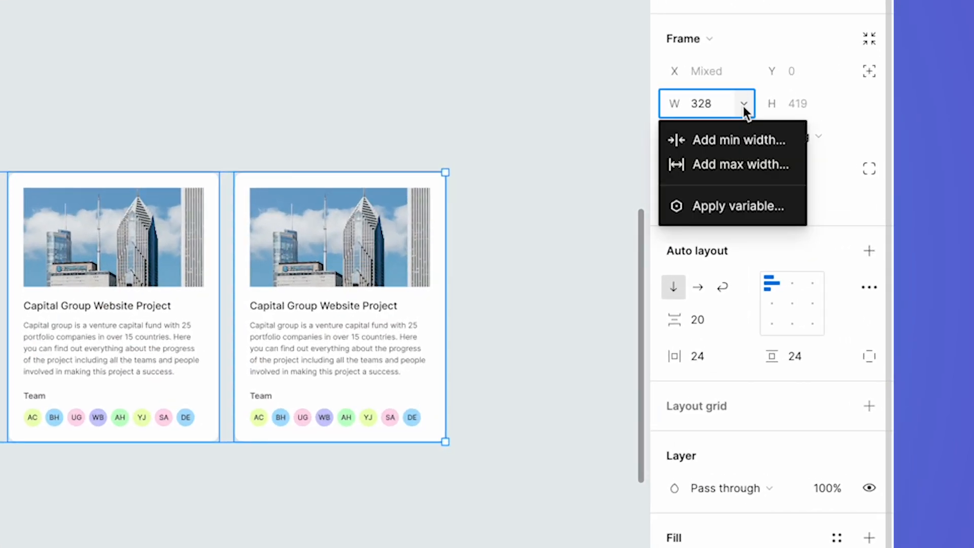
{"action": "left_click", "coordinate": [744, 141]}
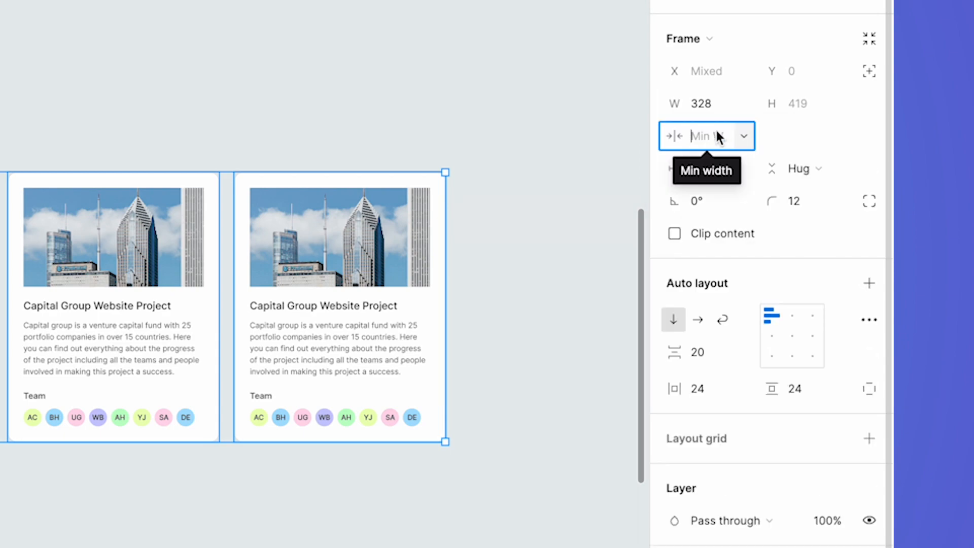
{"action": "type", "text": "240"}
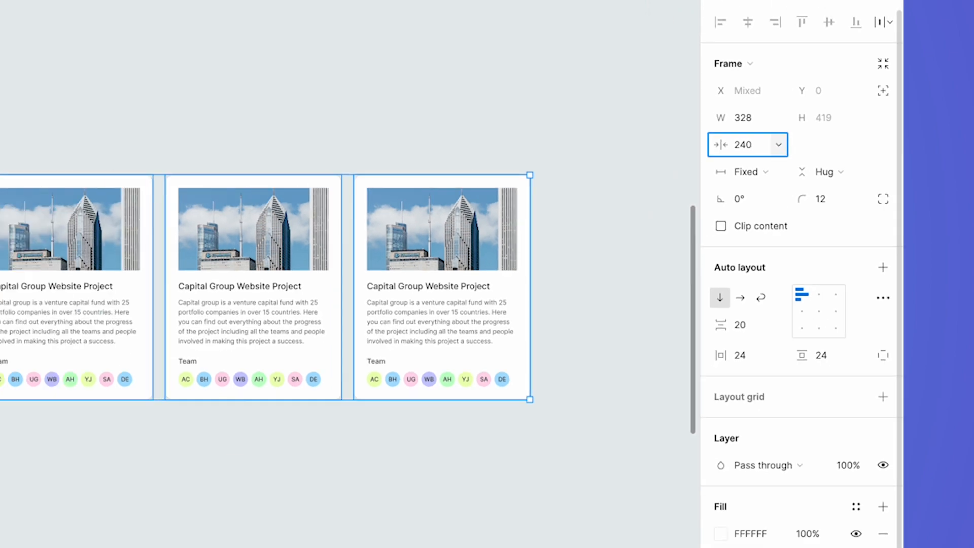
{"action": "key", "text": "Return"}
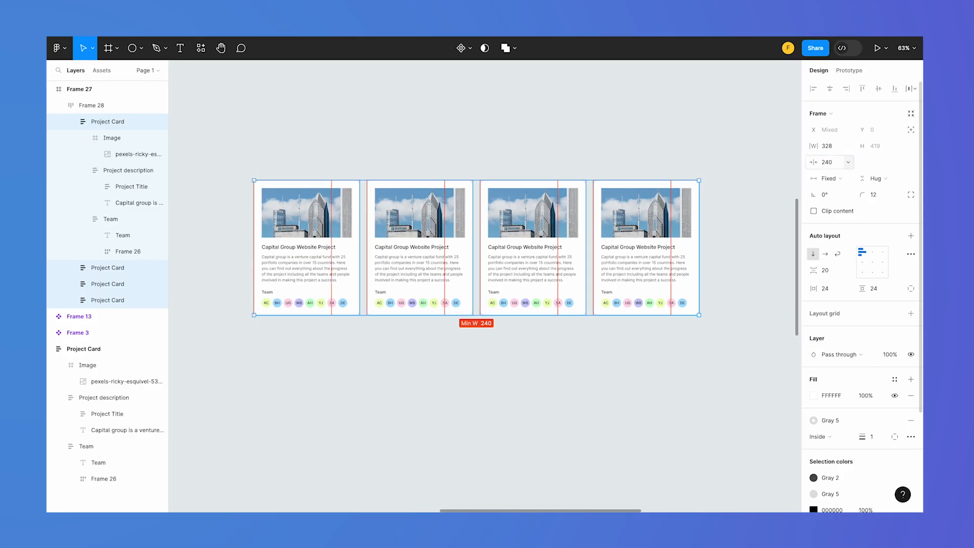
Narrow the row frame around the cards to about 941 wide and switch its auto layout to Wrap
{"action": "key", "text": "shift+Return"}
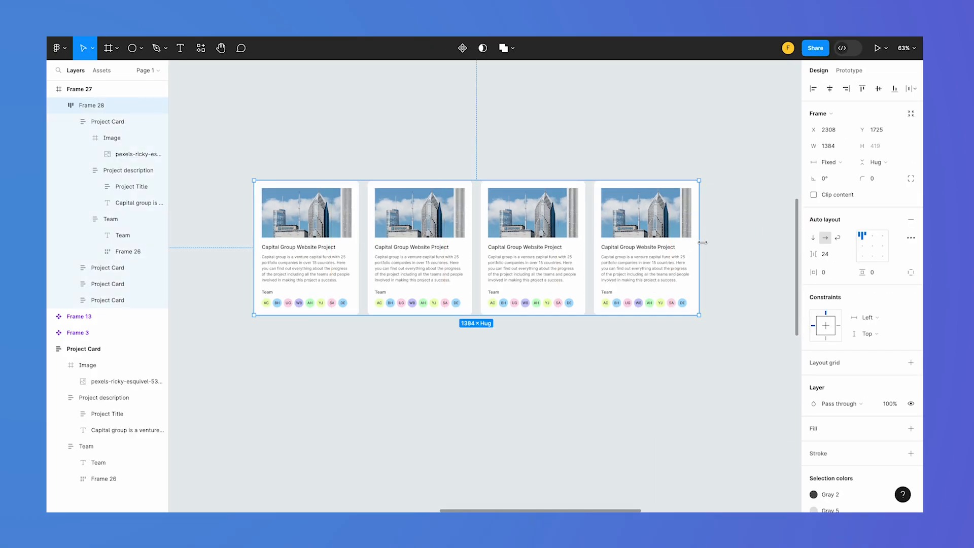
{"action": "left_click_drag", "start_coordinate": [698, 245], "coordinate": [587, 232]}
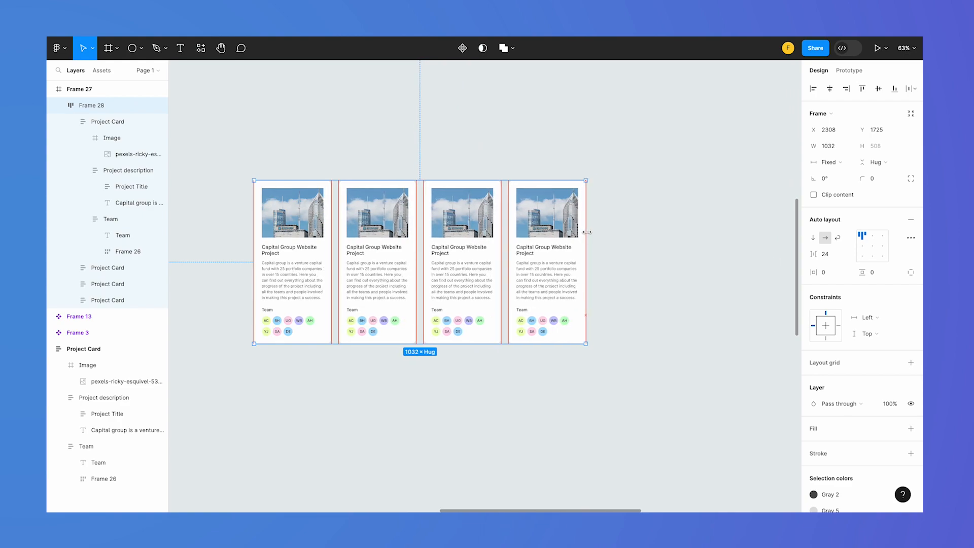
{"action": "mouse_move", "coordinate": [586, 233]}
{"action": "left_mouse_down"}
{"action": "mouse_move", "coordinate": [530, 231]}
{"action": "mouse_move", "coordinate": [557, 231]}
{"action": "left_mouse_up"}
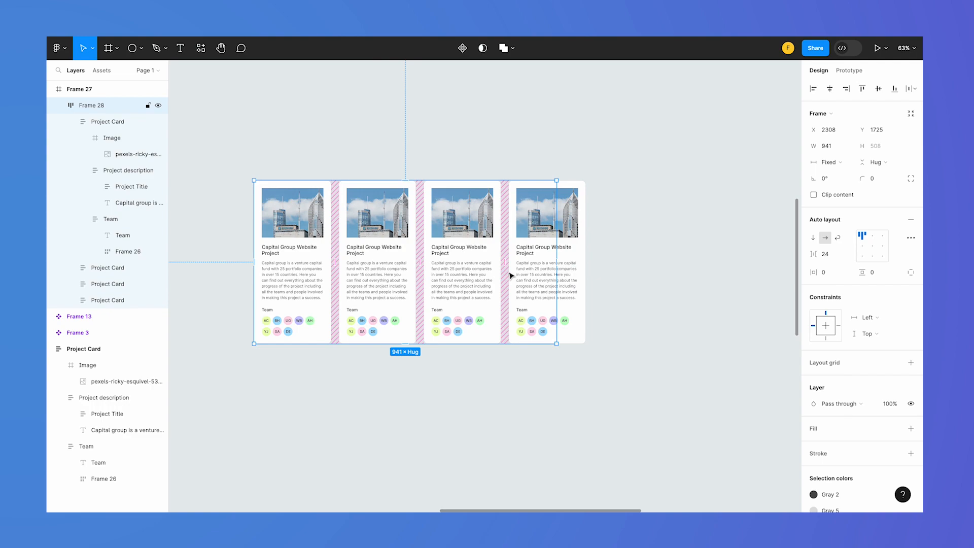
{"action": "left_click", "coordinate": [837, 237]}
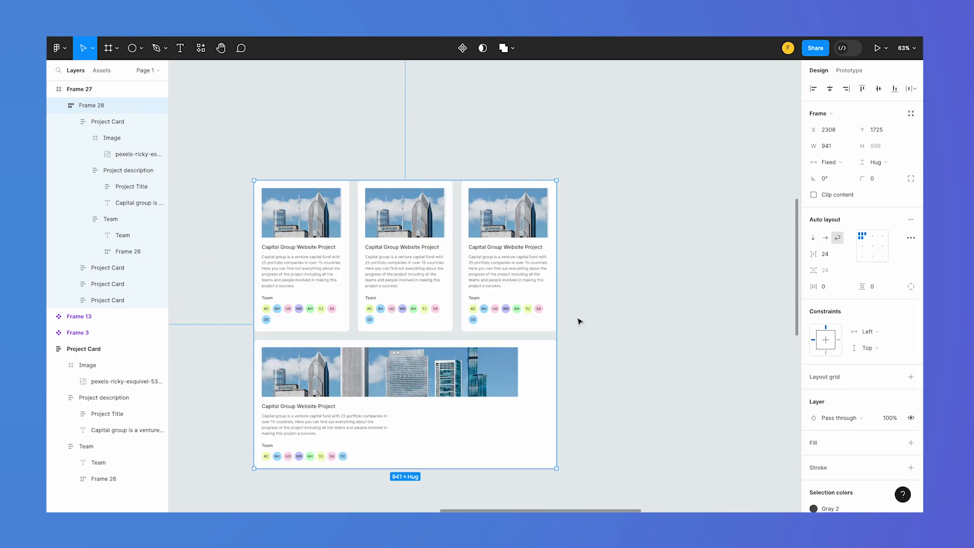
Widen the photo inside the wrapped fourth Project Card to the right until it fills its image frame
{"action": "left_click", "coordinate": [481, 397]}
{"action": "left_click", "coordinate": [485, 384]}
{"action": "left_click", "coordinate": [485, 384]}
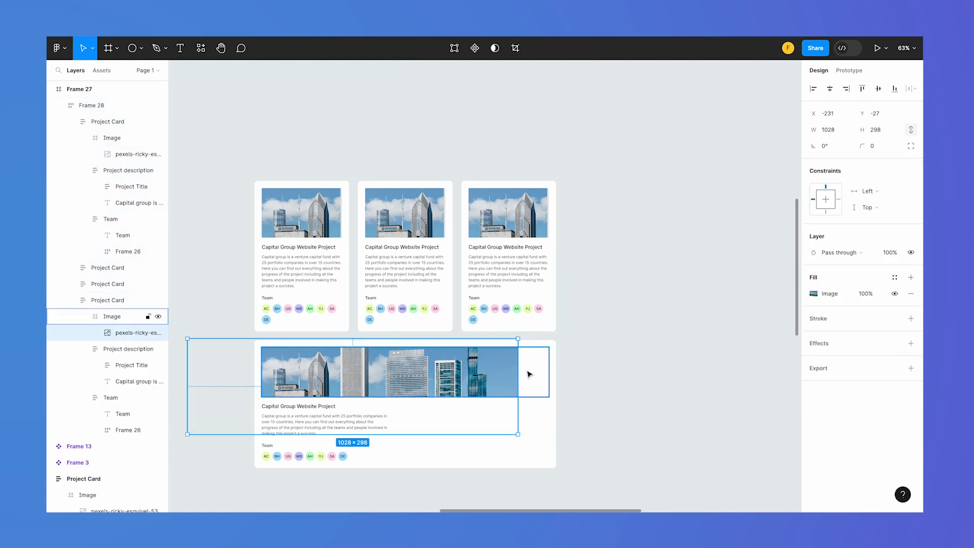
{"action": "left_click_drag", "start_coordinate": [528, 369], "coordinate": [558, 369]}
{"action": "left_click", "coordinate": [625, 414]}
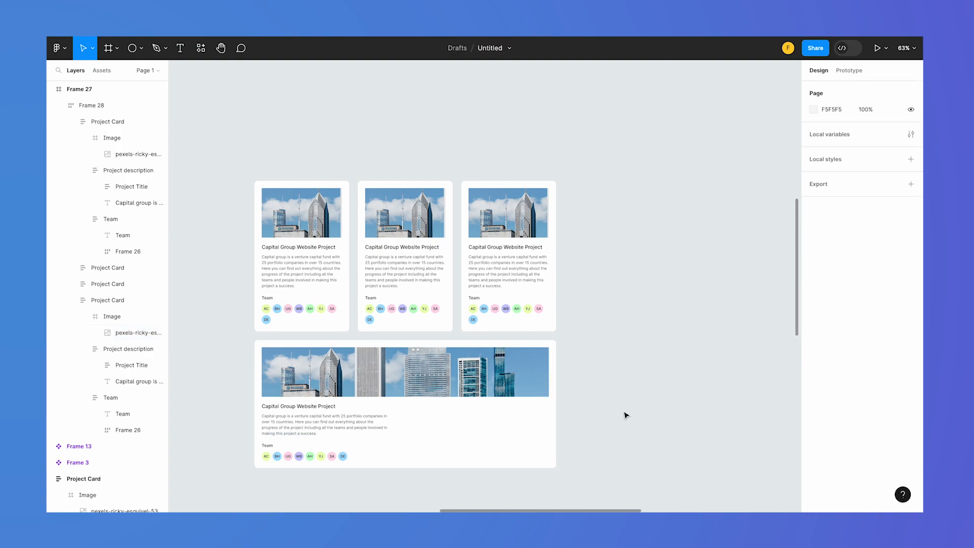
Narrow the wrapping card frame to about 453 and further to about 279 wide to stack the cards in one column
{"action": "left_click", "coordinate": [525, 422]}
{"action": "left_click_drag", "start_coordinate": [557, 335], "coordinate": [400, 324]}
{"action": "scroll", "coordinate": [523, 326], "scroll_direction": "down", "scroll_amount": 10}
{"action": "scroll", "coordinate": [523, 326], "scroll_direction": "left", "scroll_amount": 3}
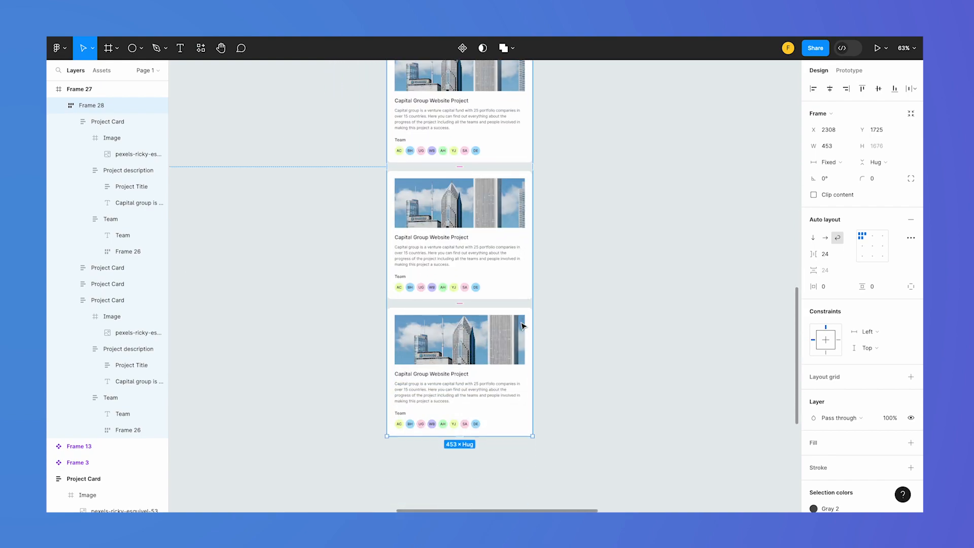
{"action": "scroll", "coordinate": [523, 326], "scroll_direction": "up", "scroll_amount": 5}
{"action": "scroll", "coordinate": [523, 326], "scroll_direction": "left", "scroll_amount": 2}
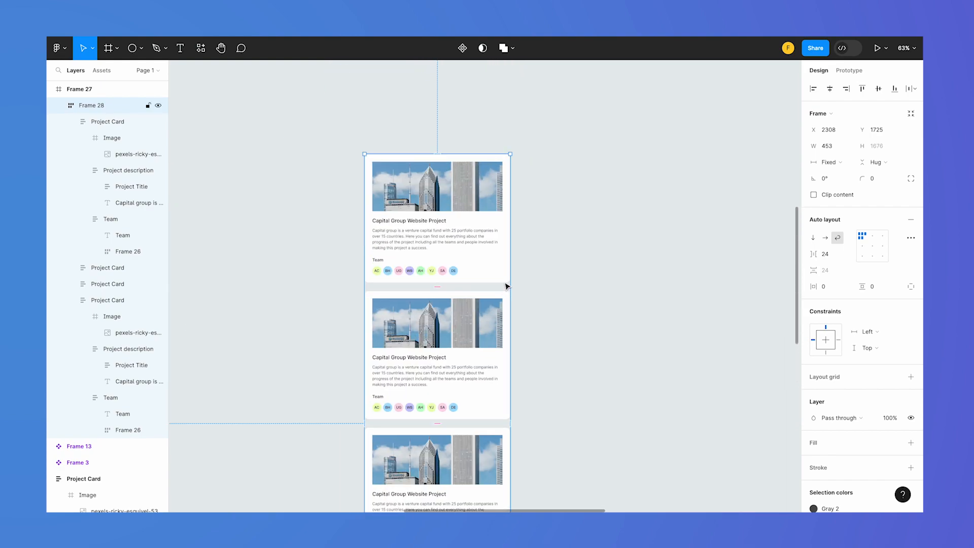
{"action": "left_click_drag", "start_coordinate": [507, 285], "coordinate": [455, 283]}
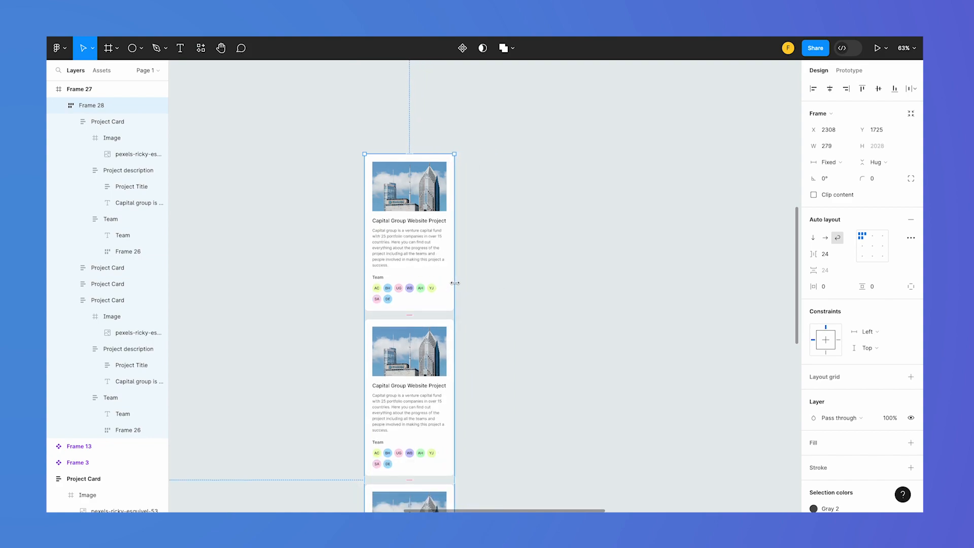